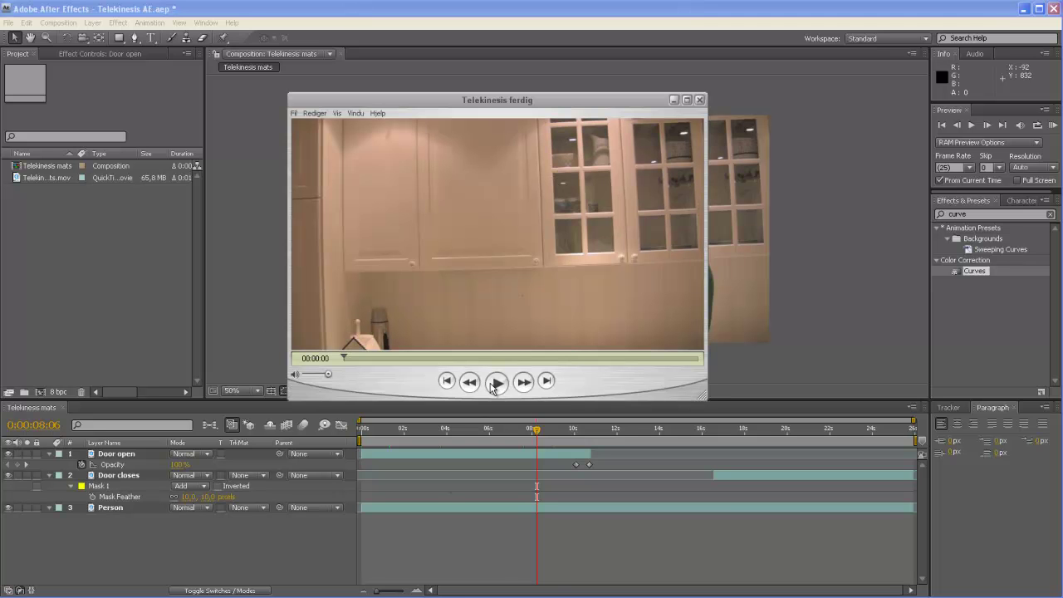
Play the finished Telekinesis ferdig clip in QuickTime, rewind to about 13 s, then return to After Effects
click(495, 383)
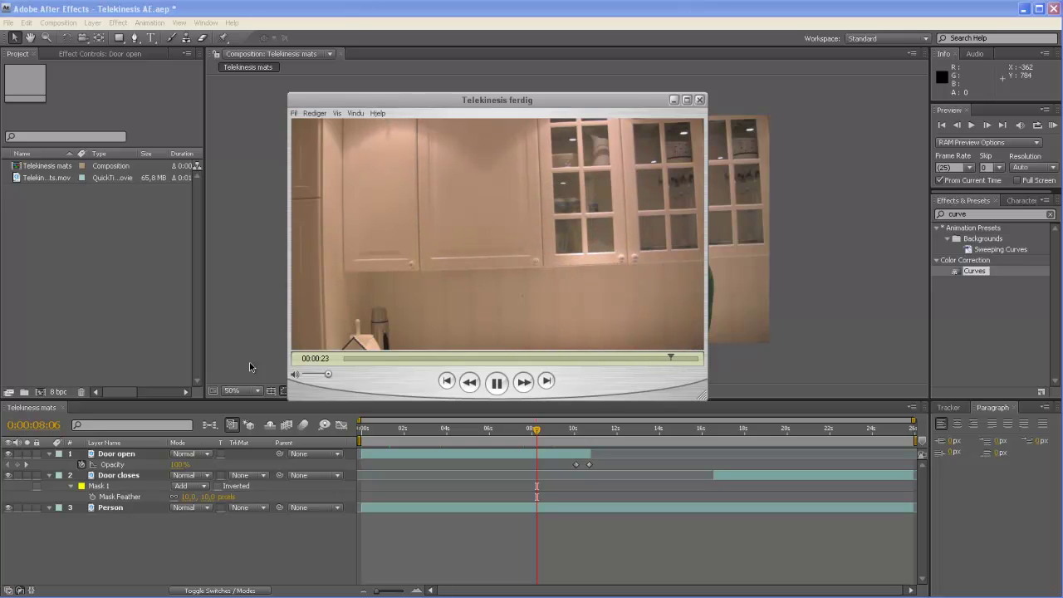
click(498, 386)
drag(680, 359, 611, 348)
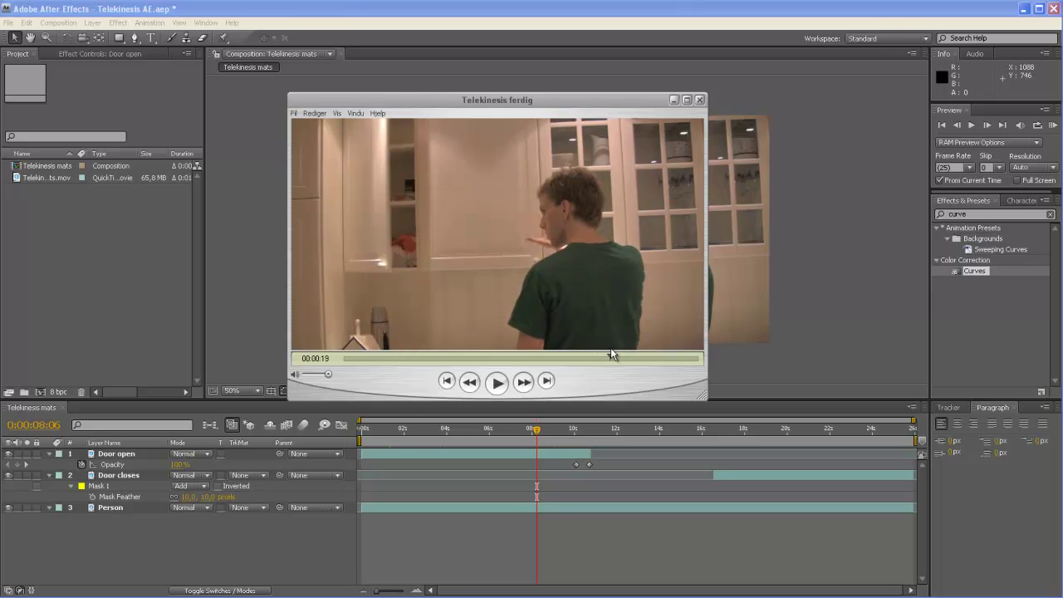
click(249, 310)
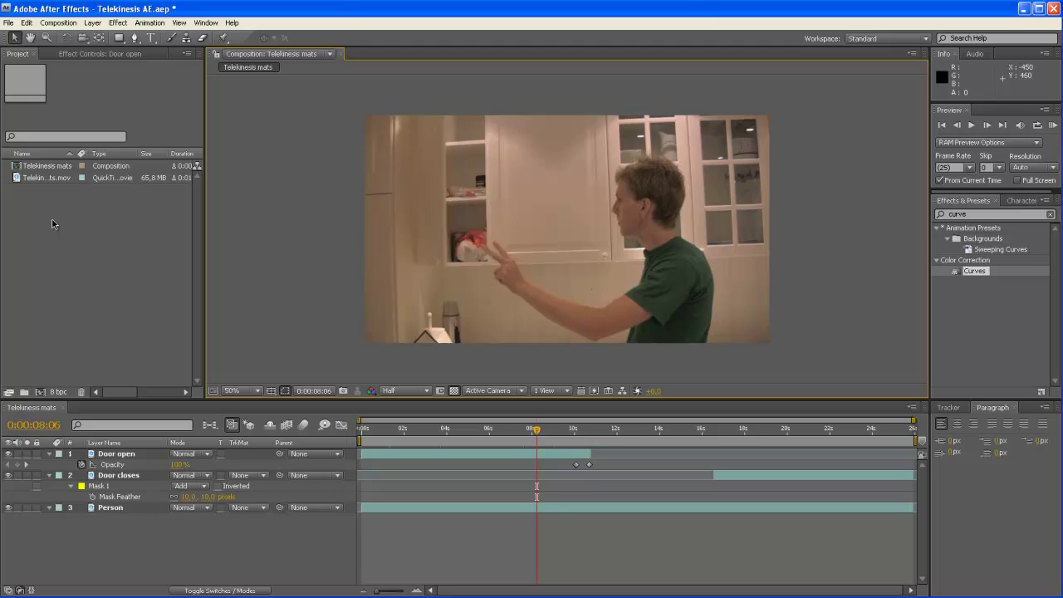
Create a new composition from Telekinesis mats.mov and move to about 5 seconds
click(47, 178)
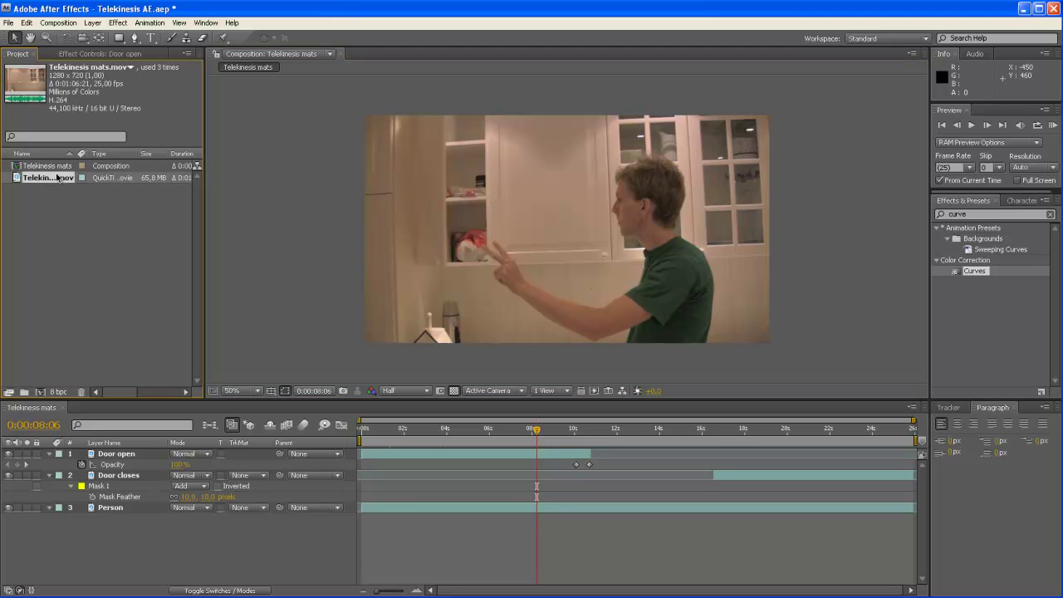
drag(56, 181, 40, 391)
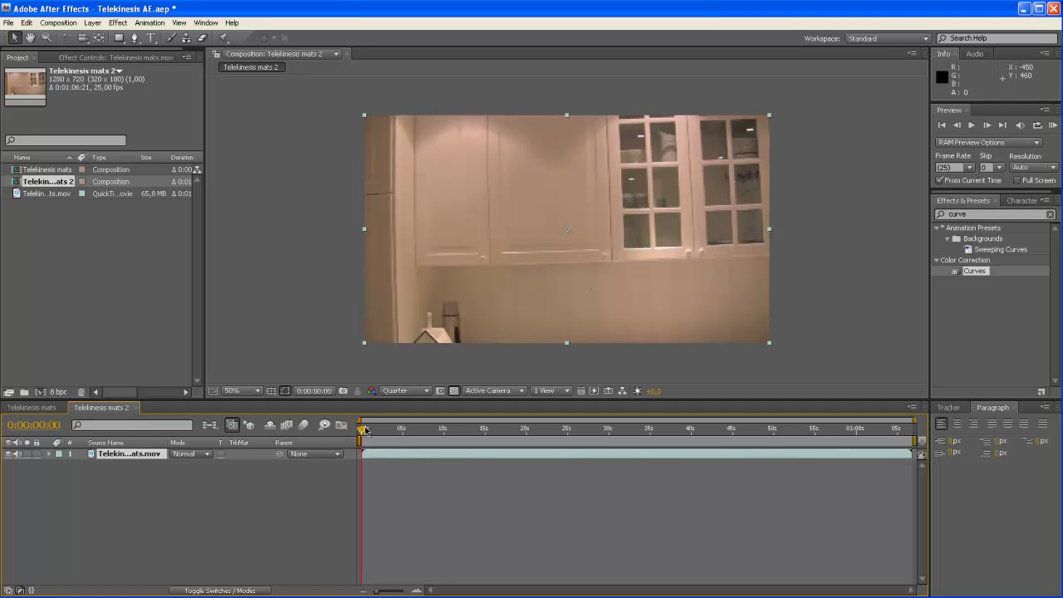
drag(364, 428, 406, 429)
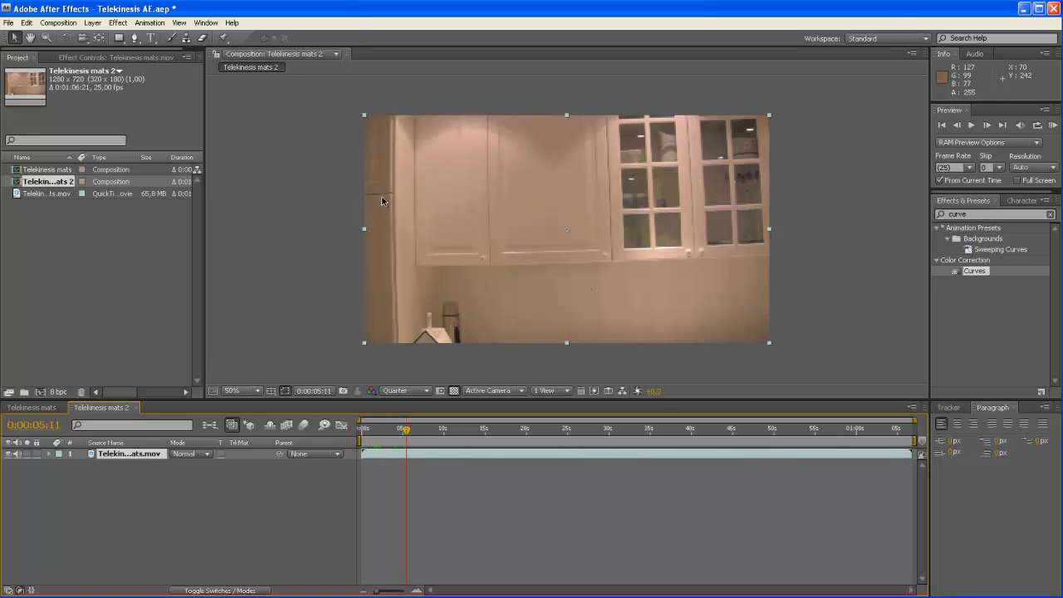
Set preview resolution to Half and scrub forward to where the cabinet is open
click(399, 391)
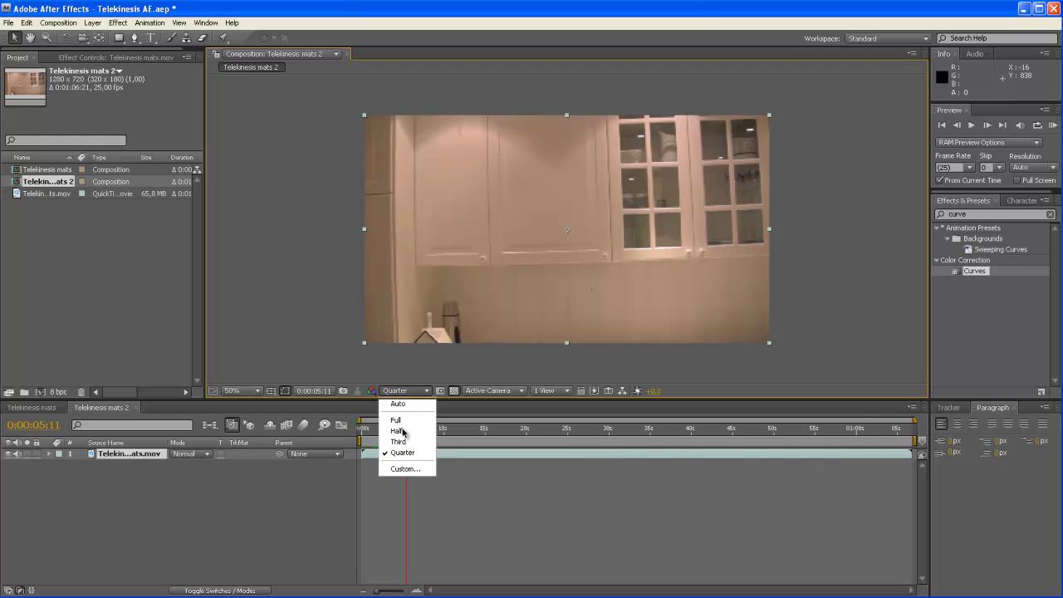
click(399, 432)
drag(406, 429, 442, 428)
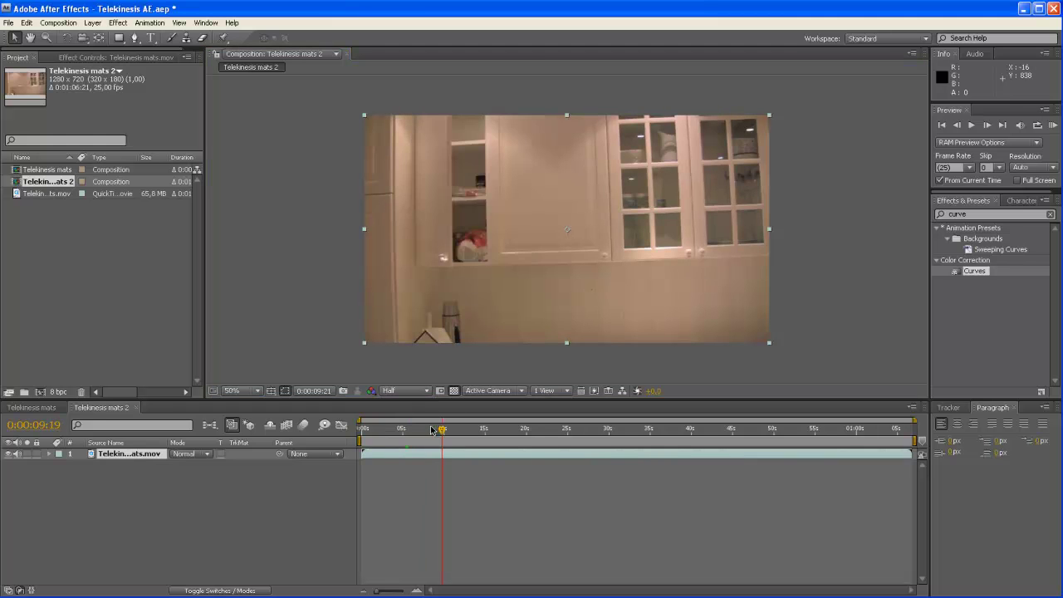
click(431, 430)
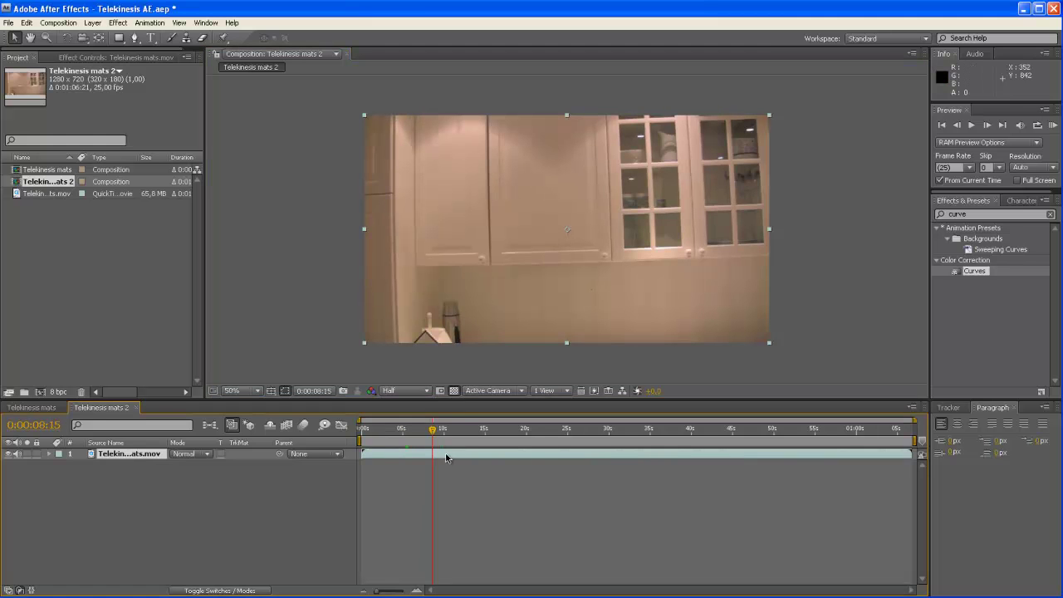
drag(433, 430, 872, 436)
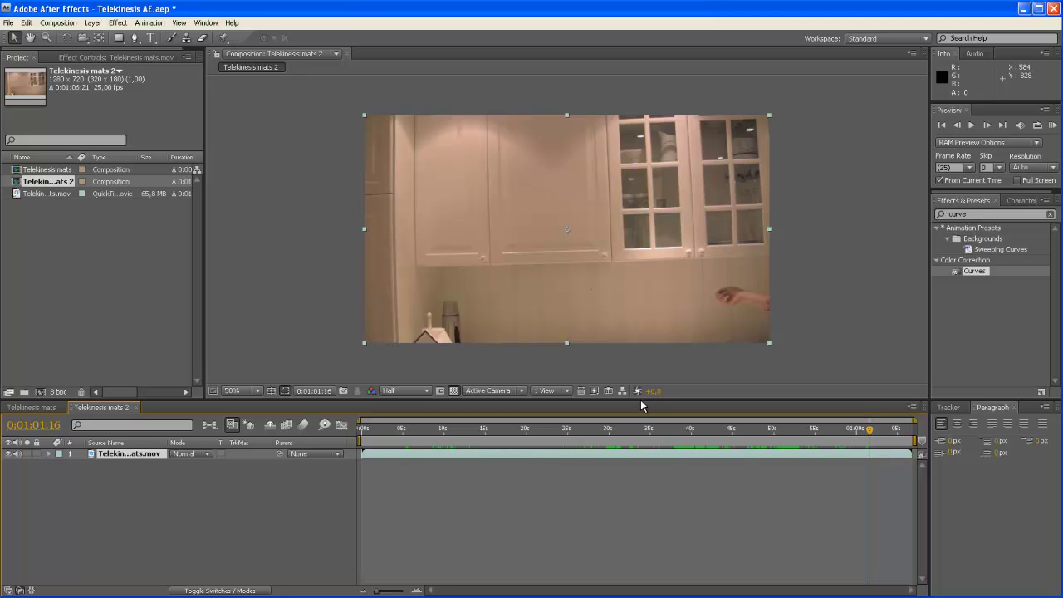
Duplicate the footage layer twice and rename the top layer 'Door open'
drag(613, 436, 572, 433)
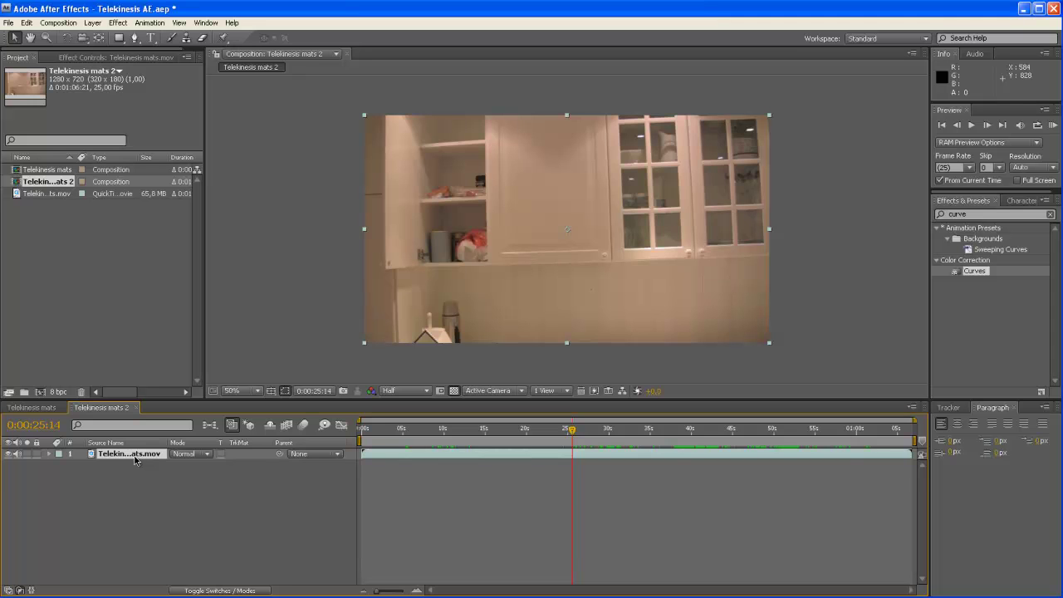
key(ctrl+d)
key(ctrl+d)
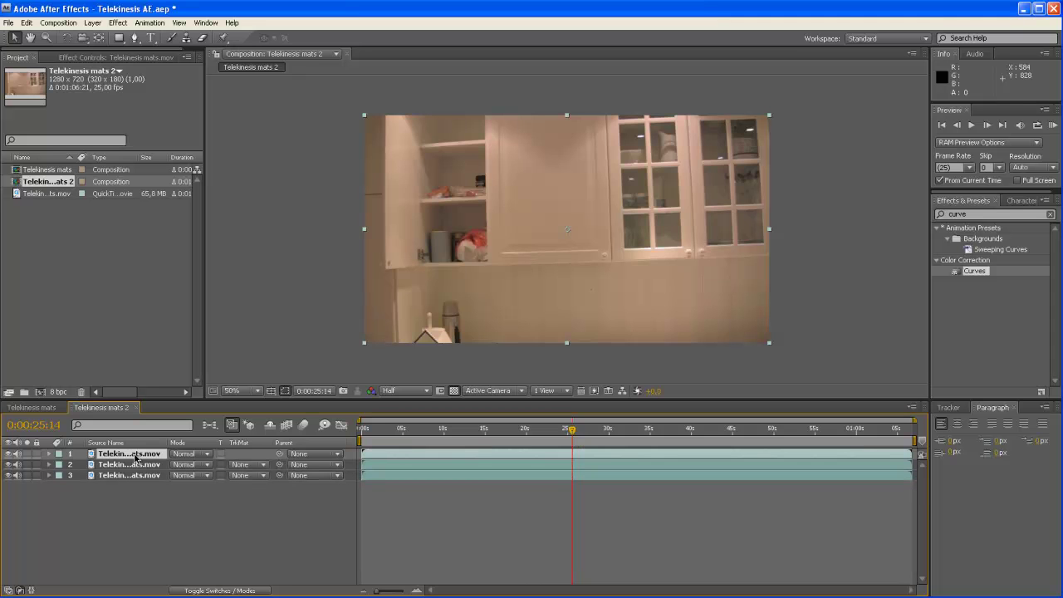
click(95, 443)
key(Return)
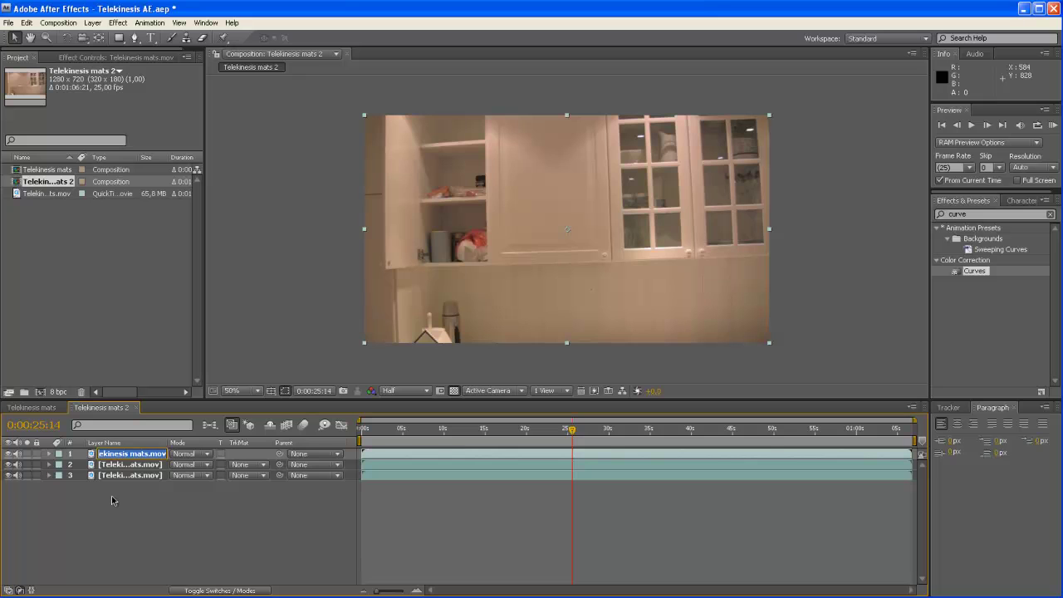
text(Door open)
key(Return)
Rename the second layer 'Door closes' and the third layer 'Footage'
click(114, 466)
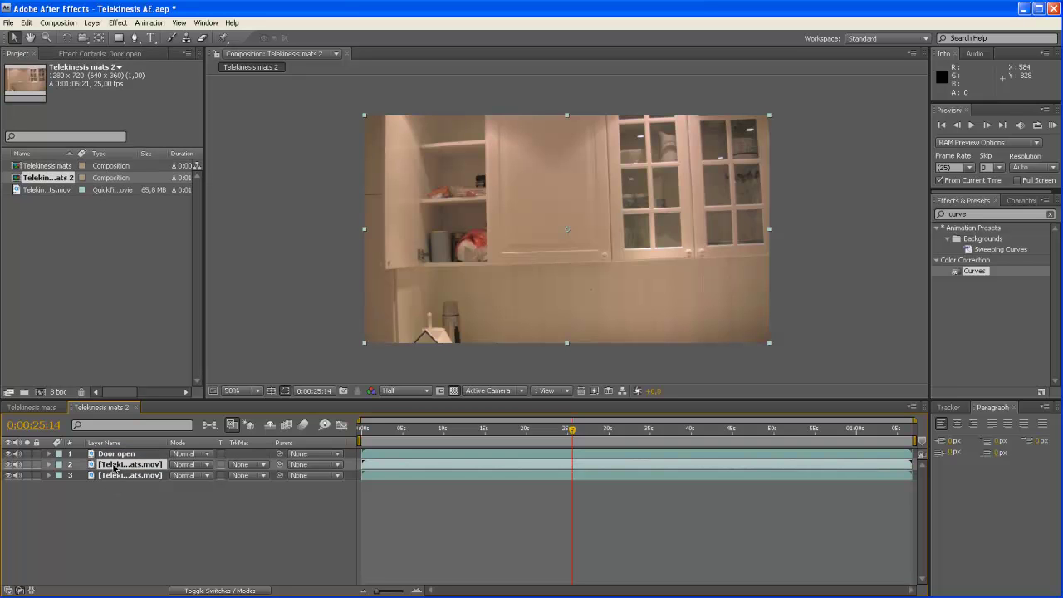
key(Return)
text(Doo)
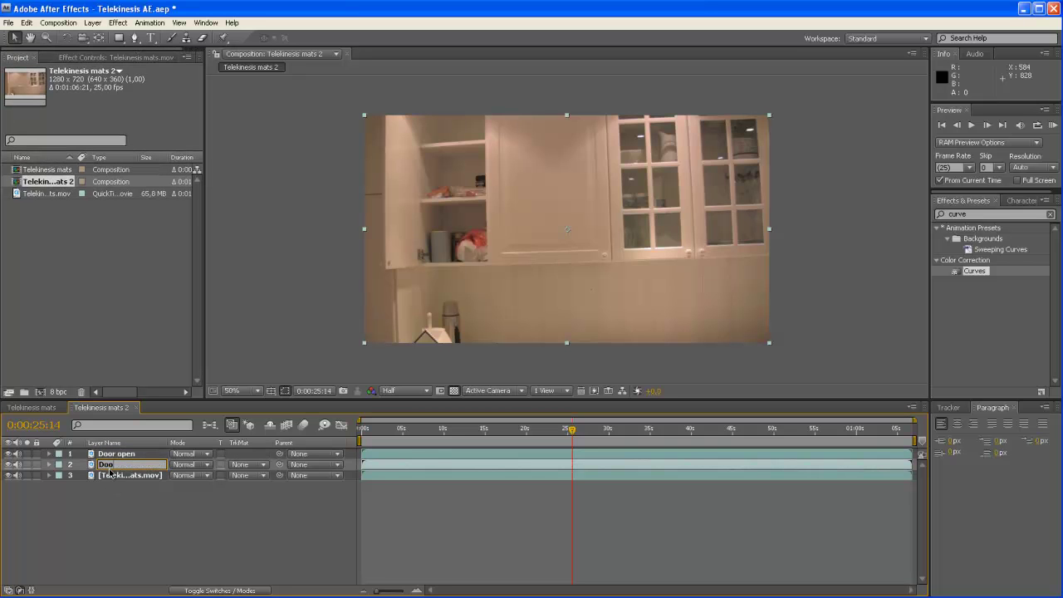
text(r closes)
key(Return)
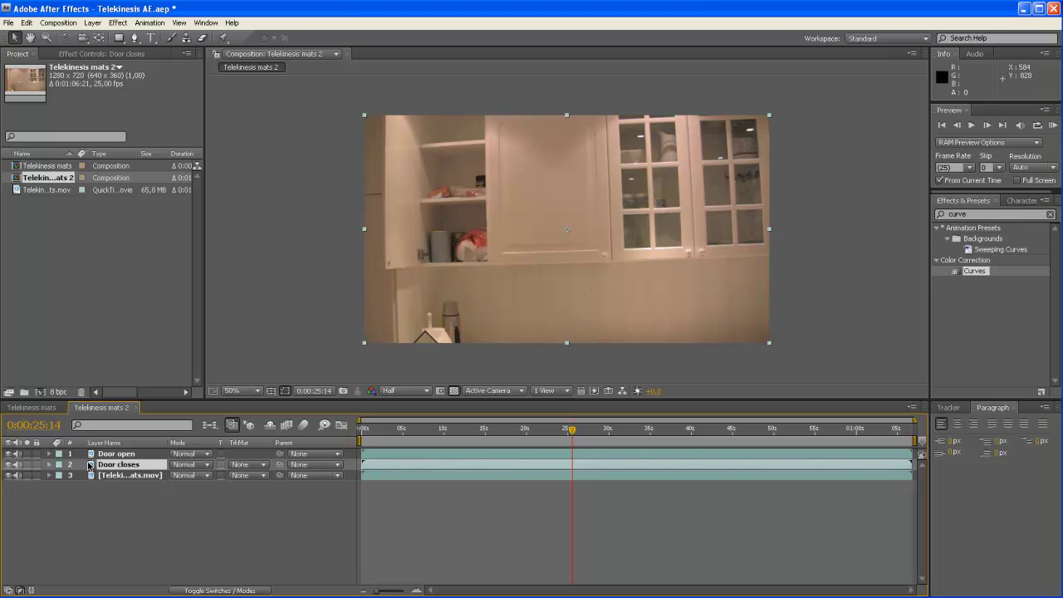
click(117, 475)
key(Return)
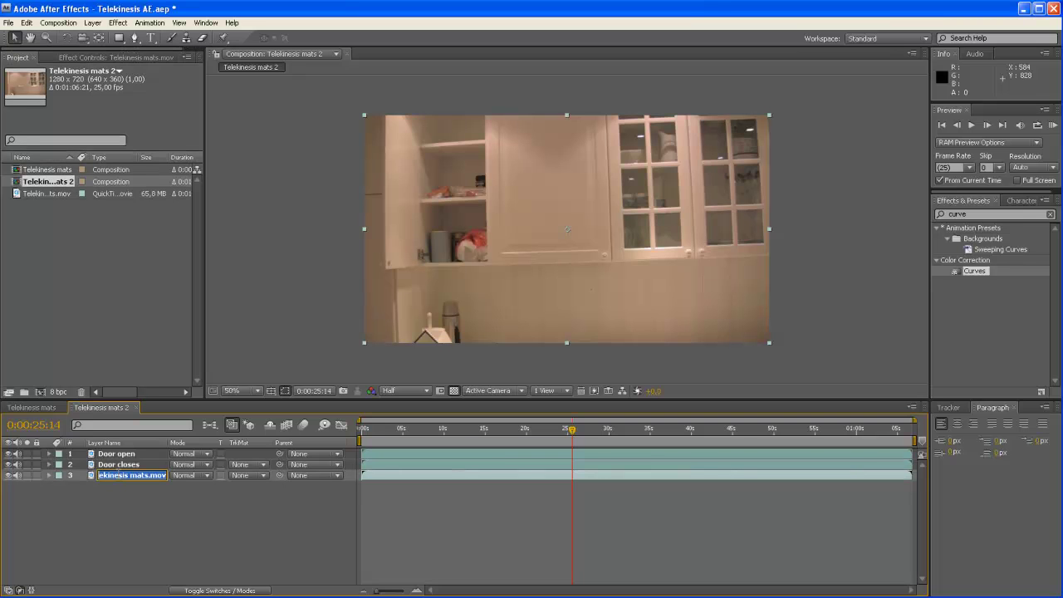
text(Footage)
key(Return)
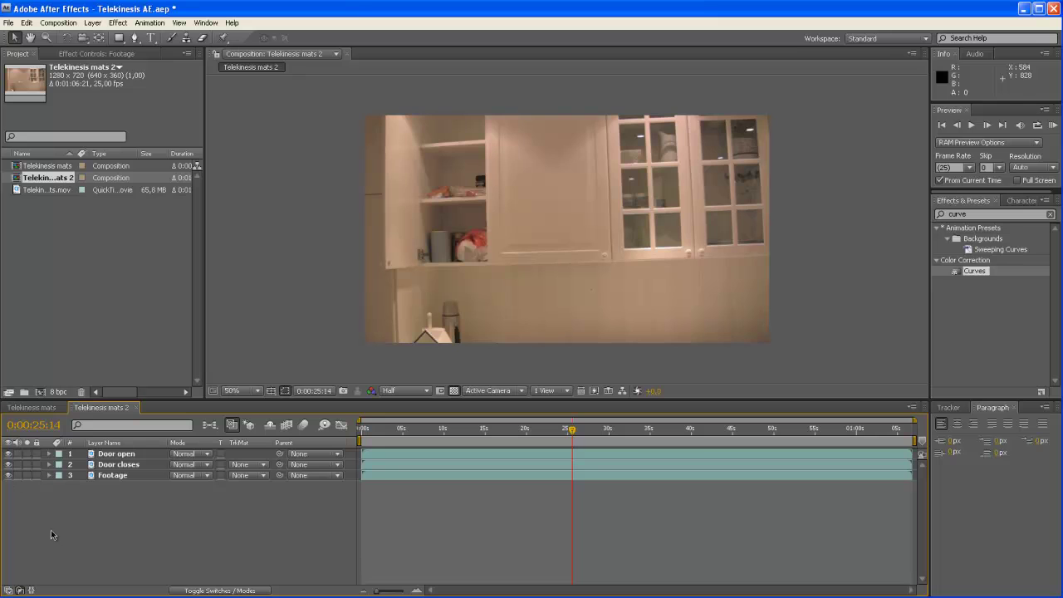
Select the Door open layer and move the time indicator to about 0:00:05:17
drag(569, 436, 431, 433)
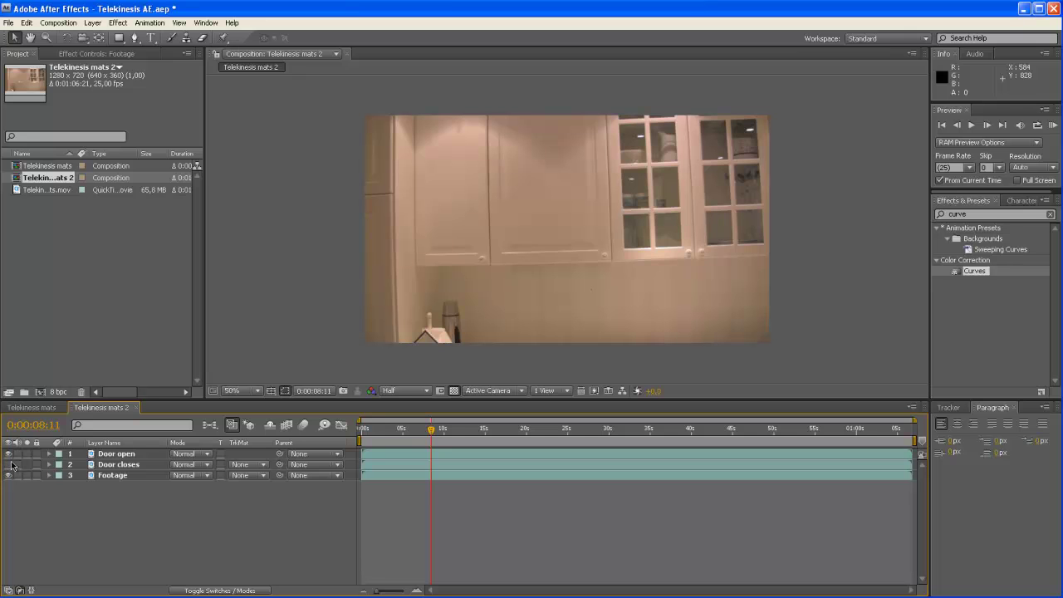
click(116, 454)
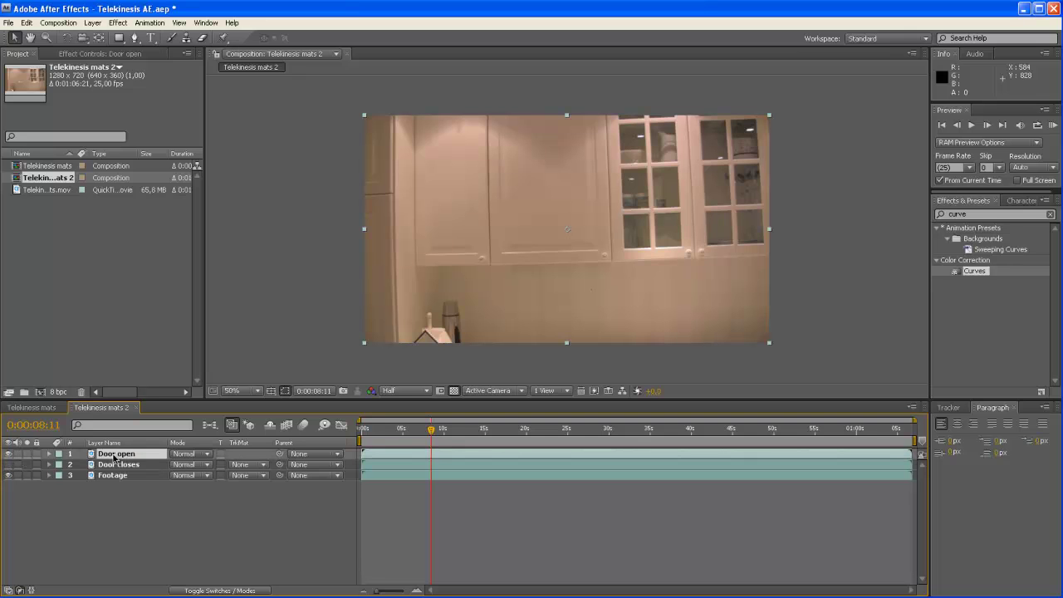
drag(439, 430, 410, 437)
Draw a closed pen-tool polygon mask around the left cabinet door on Door open
click(135, 38)
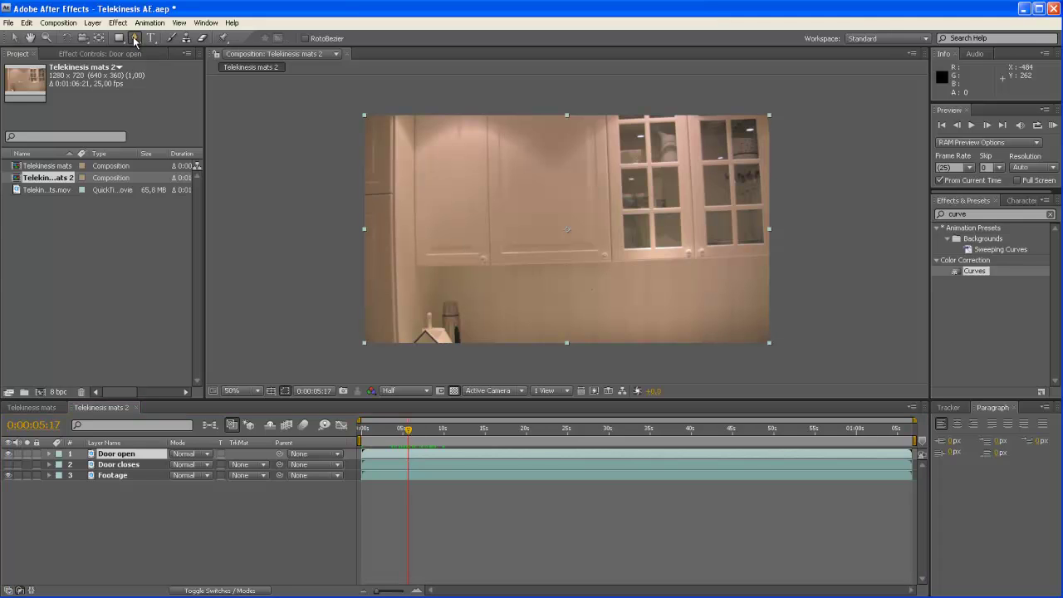
click(342, 94)
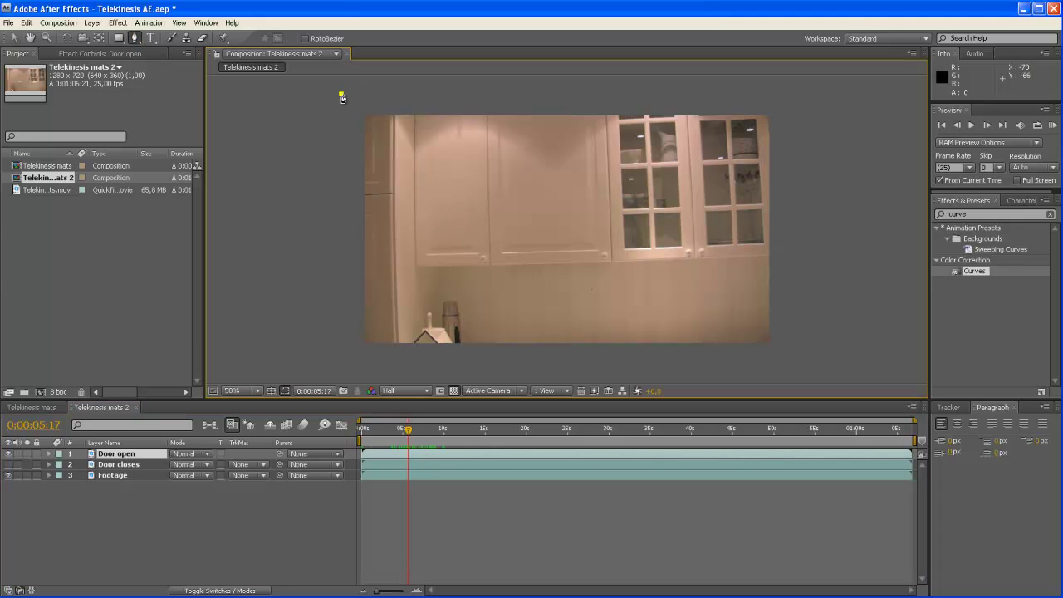
click(494, 95)
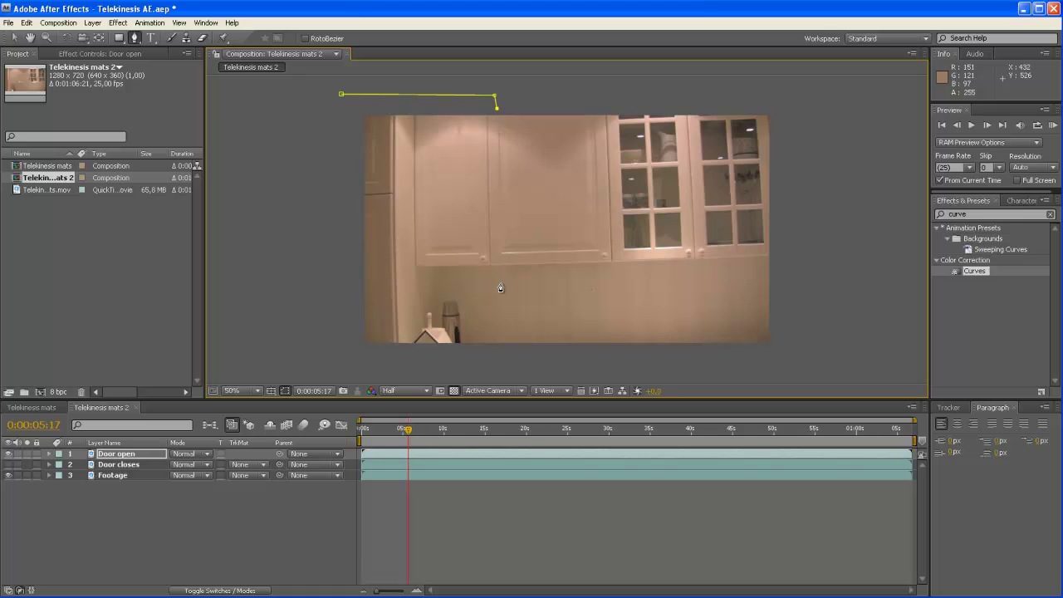
click(495, 364)
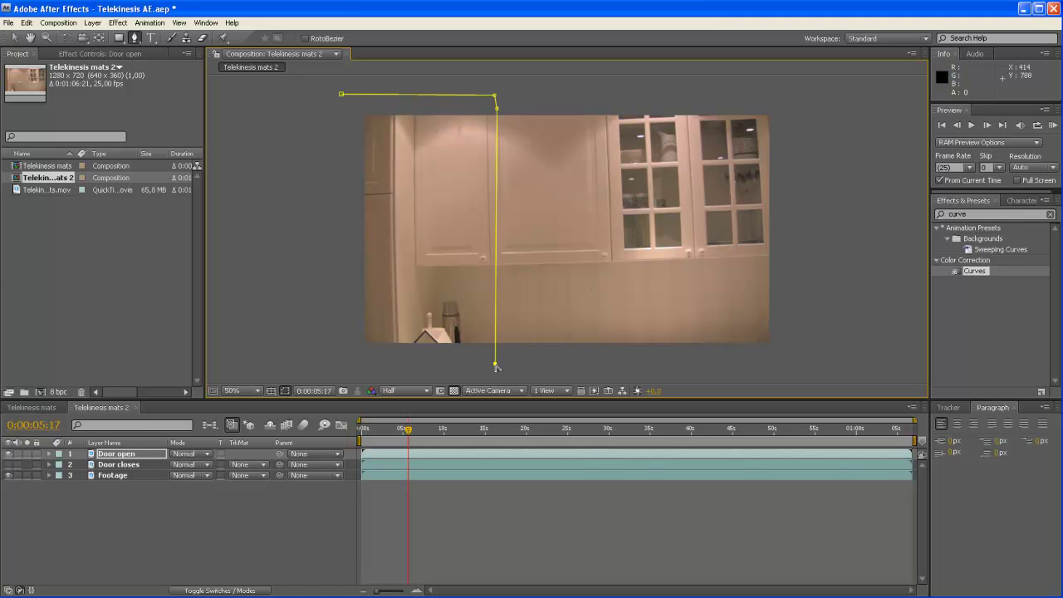
click(346, 359)
click(291, 236)
click(301, 156)
click(341, 94)
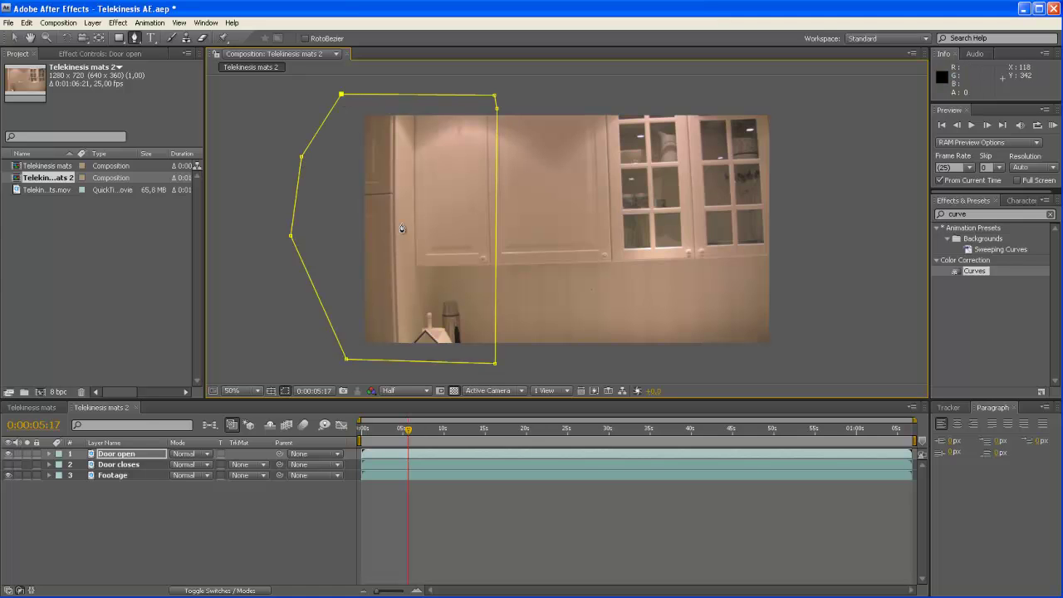
Nudge the mask's top-right corner up slightly and reselect the Door open layer
key(v)
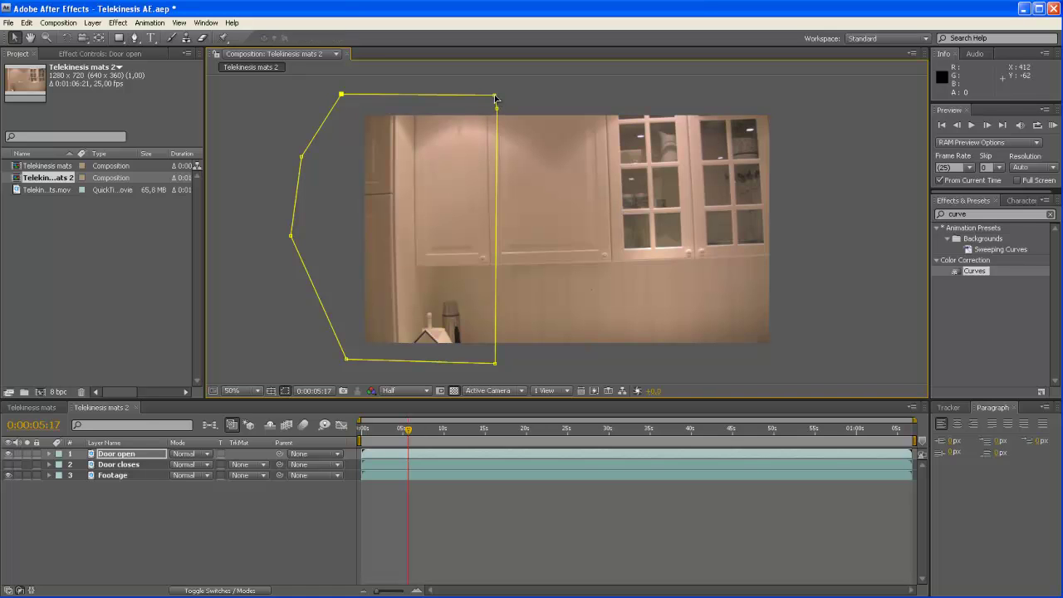
mouse_move(496, 96)
mouse_down()
mouse_move(494, 109)
mouse_move(492, 86)
mouse_up()
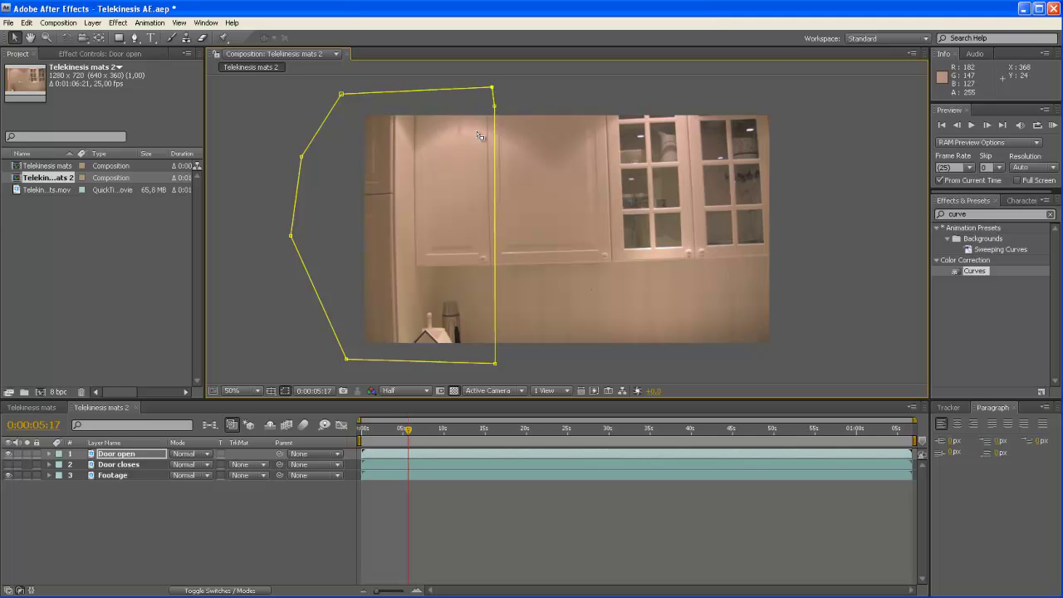
click(120, 458)
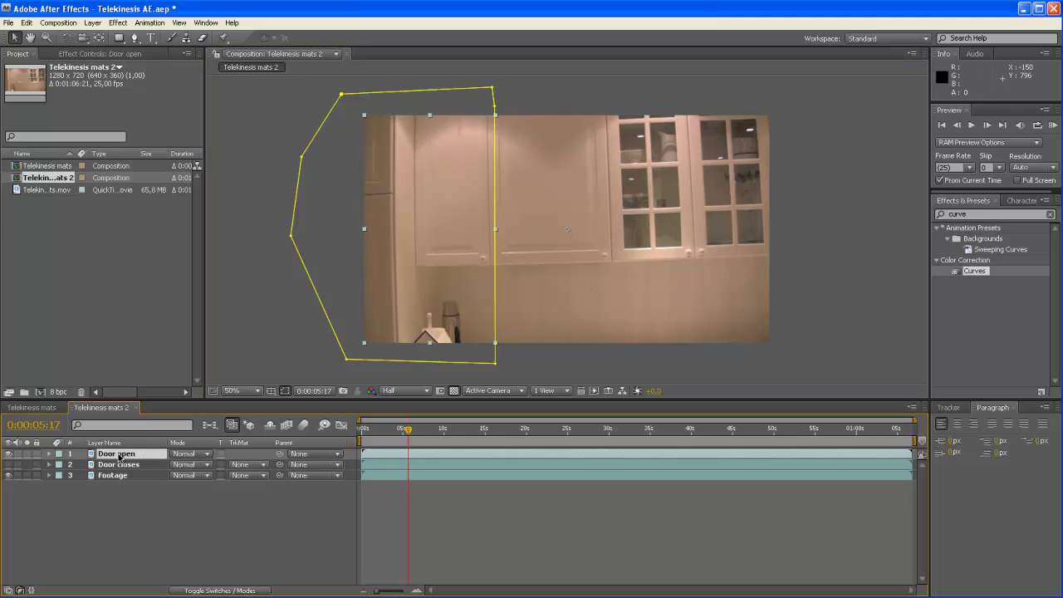
Shift the Footage layer earlier and fine-tune its sync with the door layers, ending at 0:00:10:11
click(460, 475)
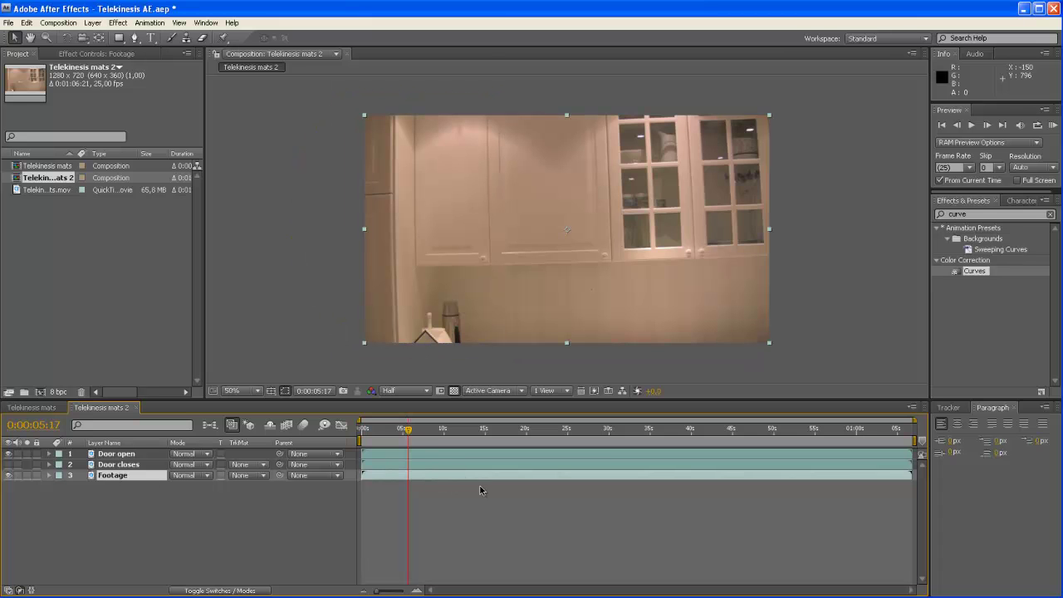
drag(524, 476, 356, 470)
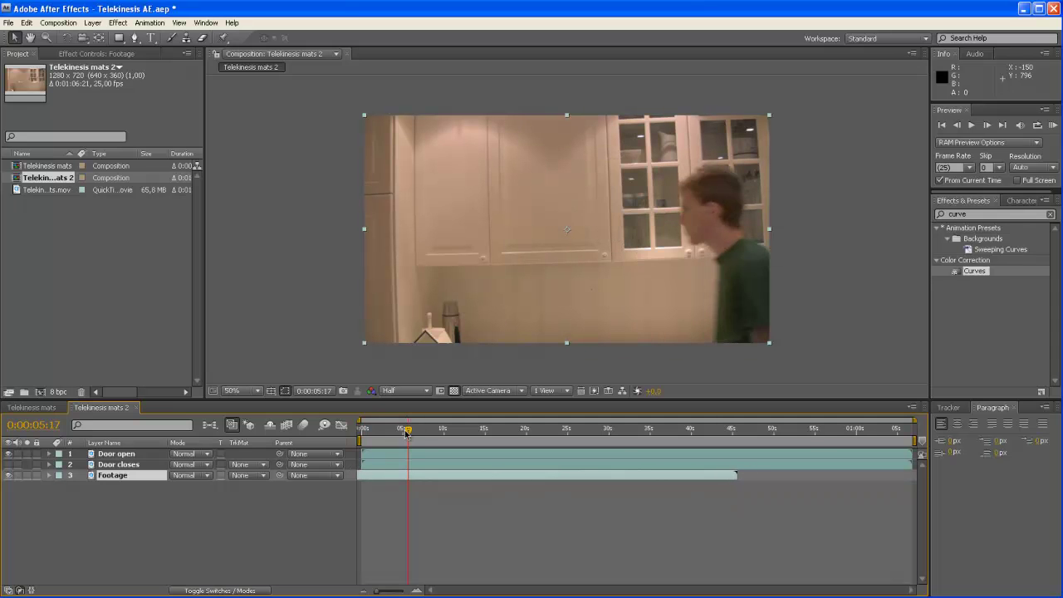
drag(406, 433, 439, 433)
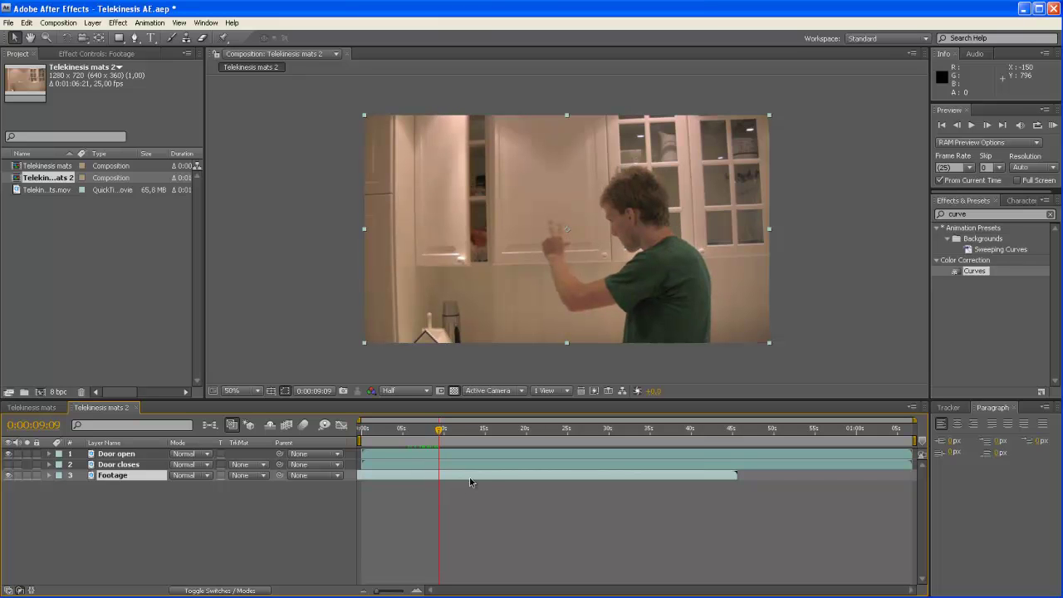
drag(480, 477, 474, 477)
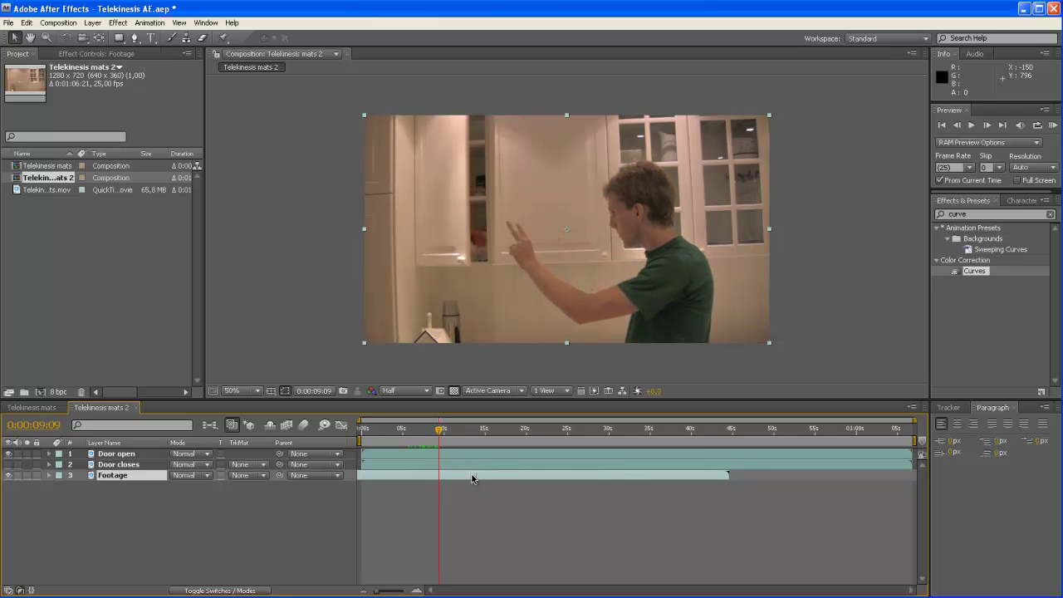
mouse_move(439, 429)
mouse_down()
mouse_move(424, 431)
mouse_move(434, 432)
mouse_up()
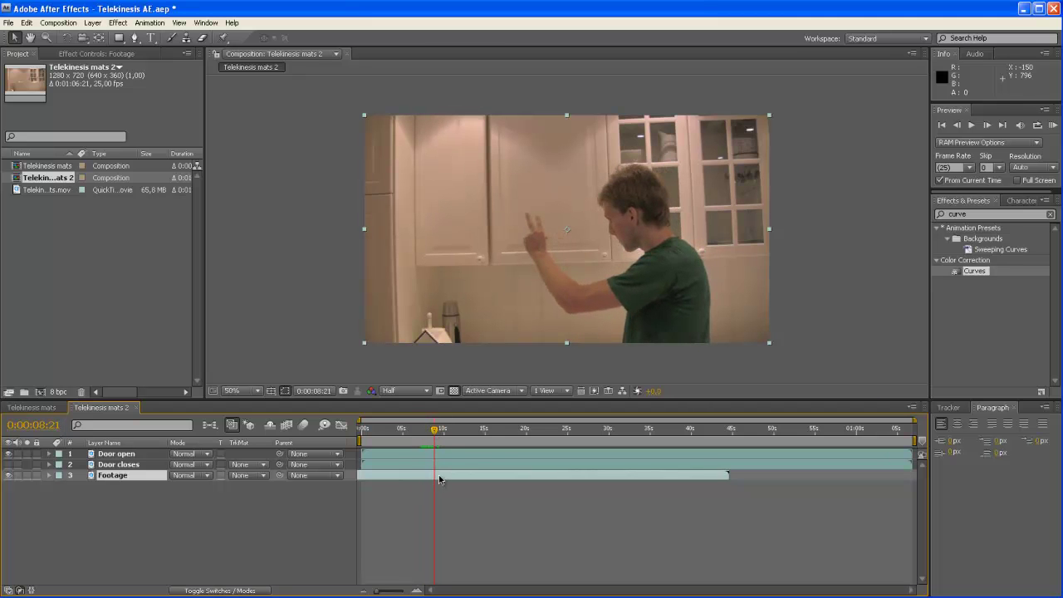
drag(441, 480, 438, 478)
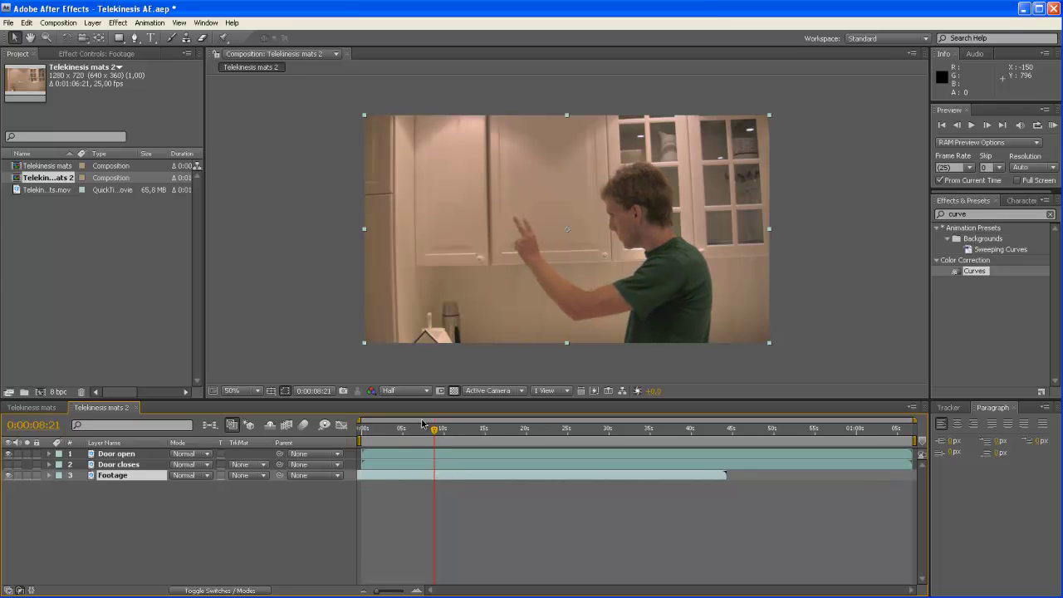
drag(422, 435, 433, 436)
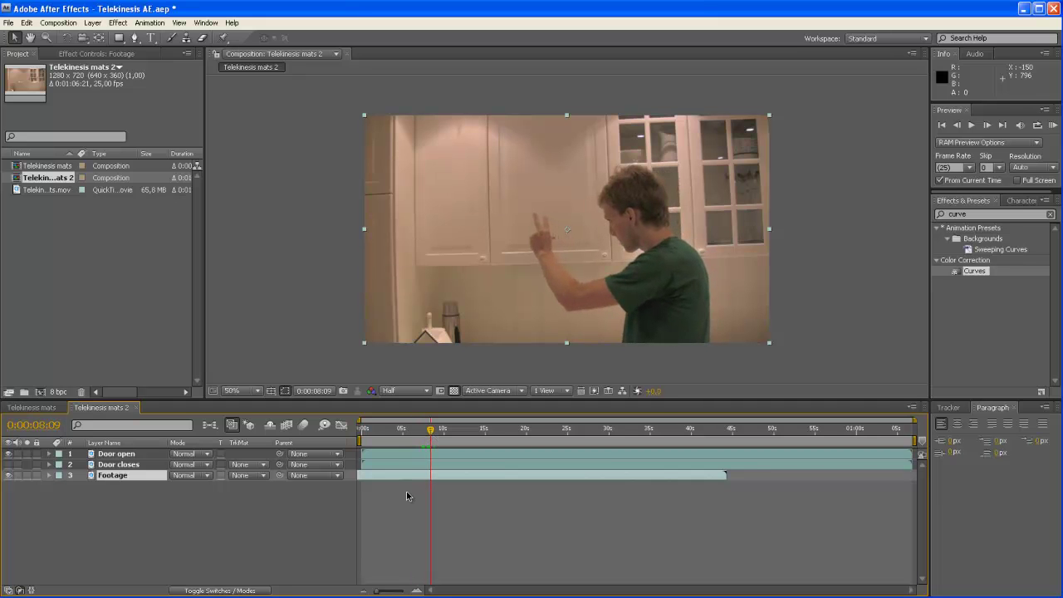
drag(417, 477, 420, 478)
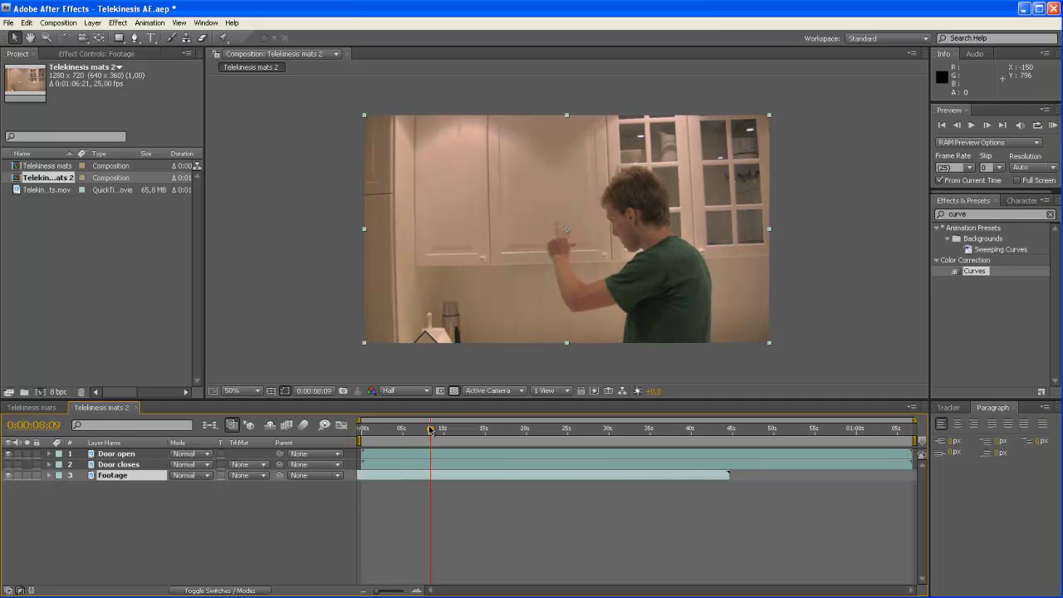
drag(430, 430, 447, 433)
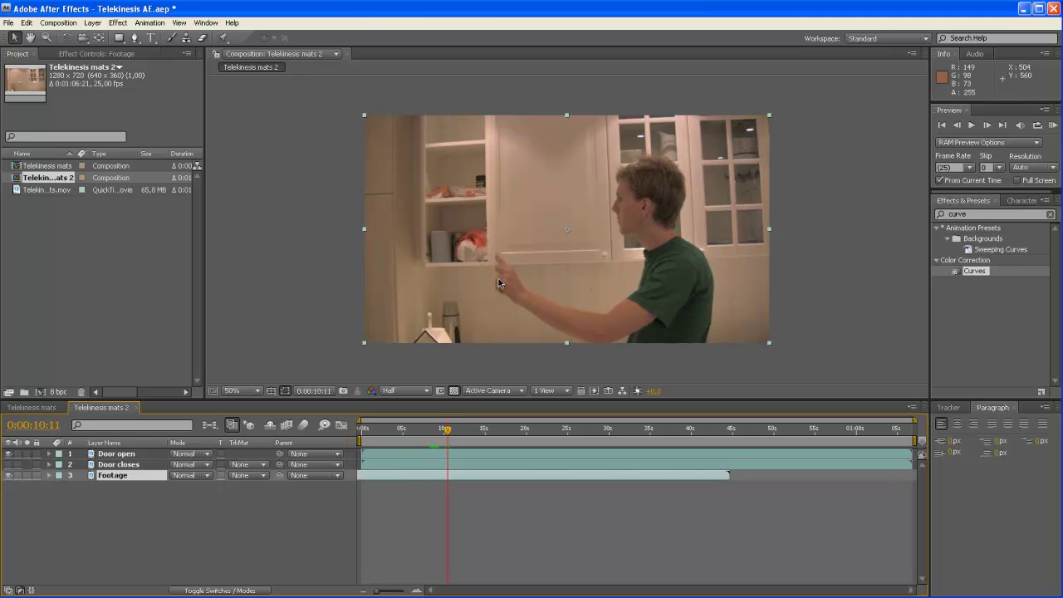
Keyframe the Door open mask path, with keyframes at 0:00:06:09 and 0:00:09:09
click(131, 455)
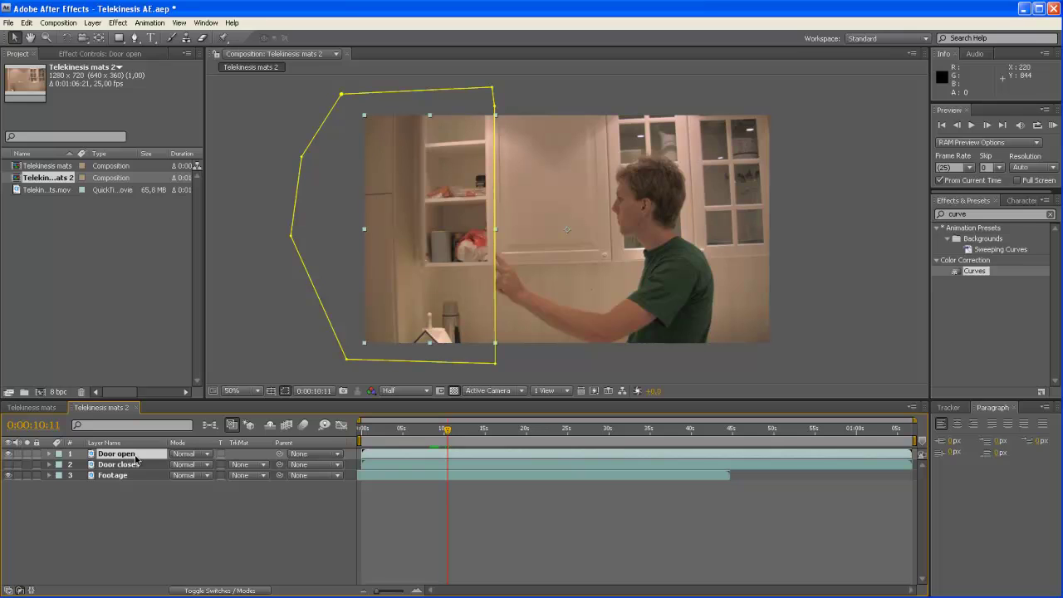
key(m)
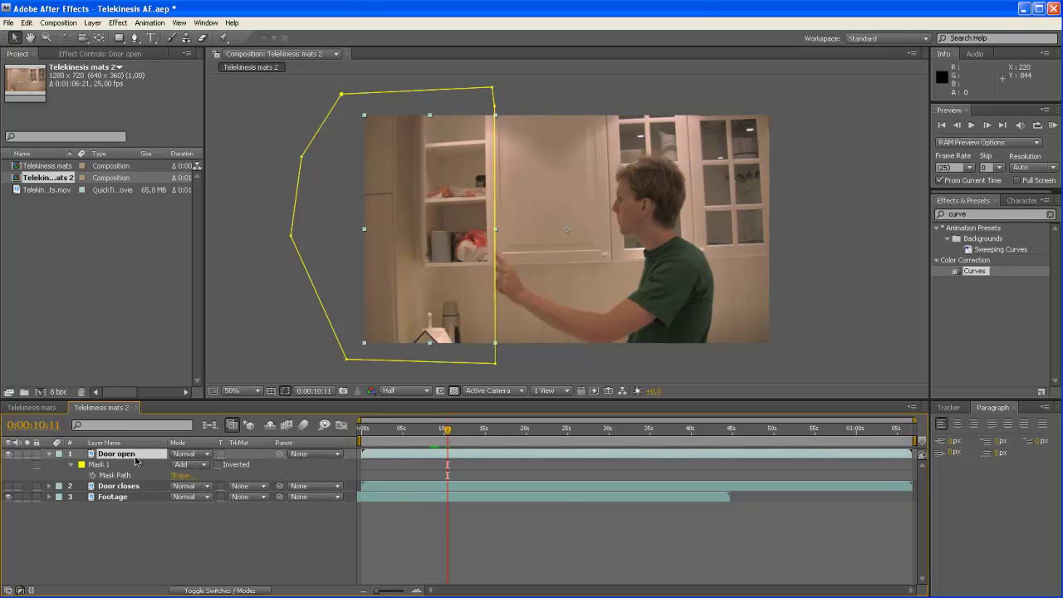
click(92, 476)
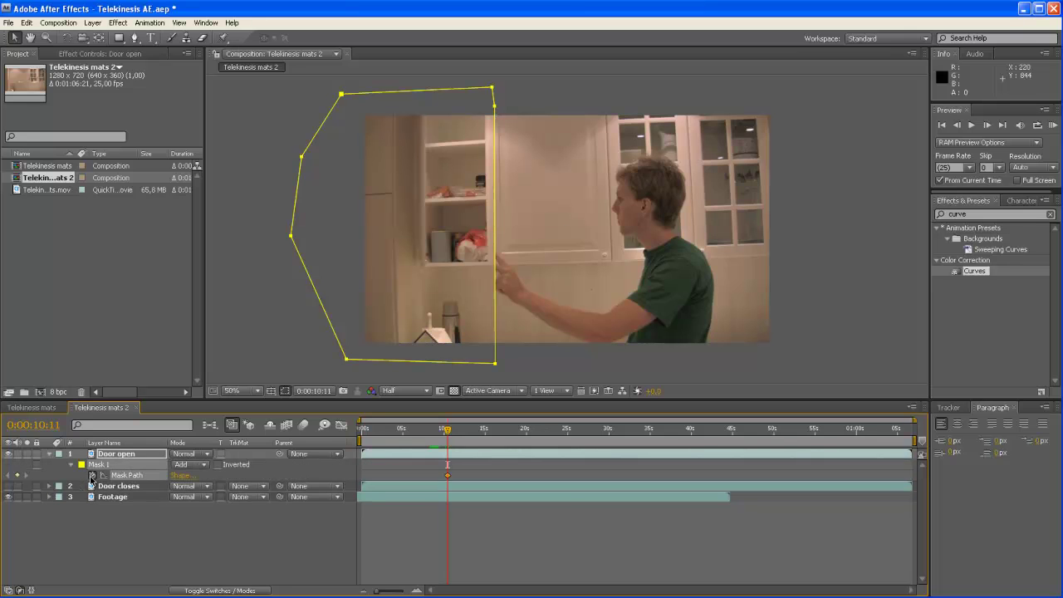
drag(446, 431, 415, 439)
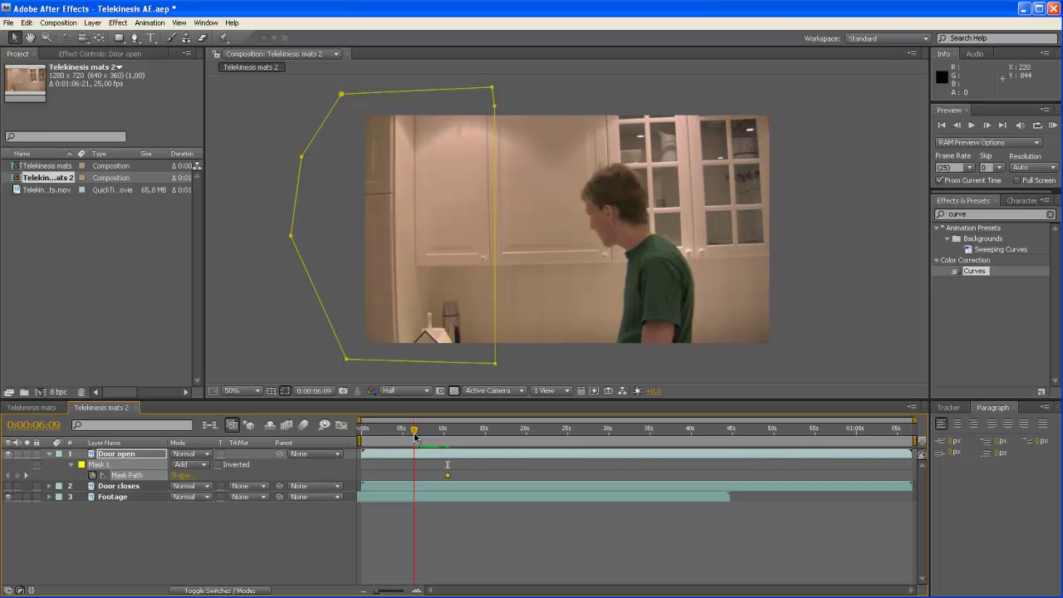
drag(432, 480, 416, 480)
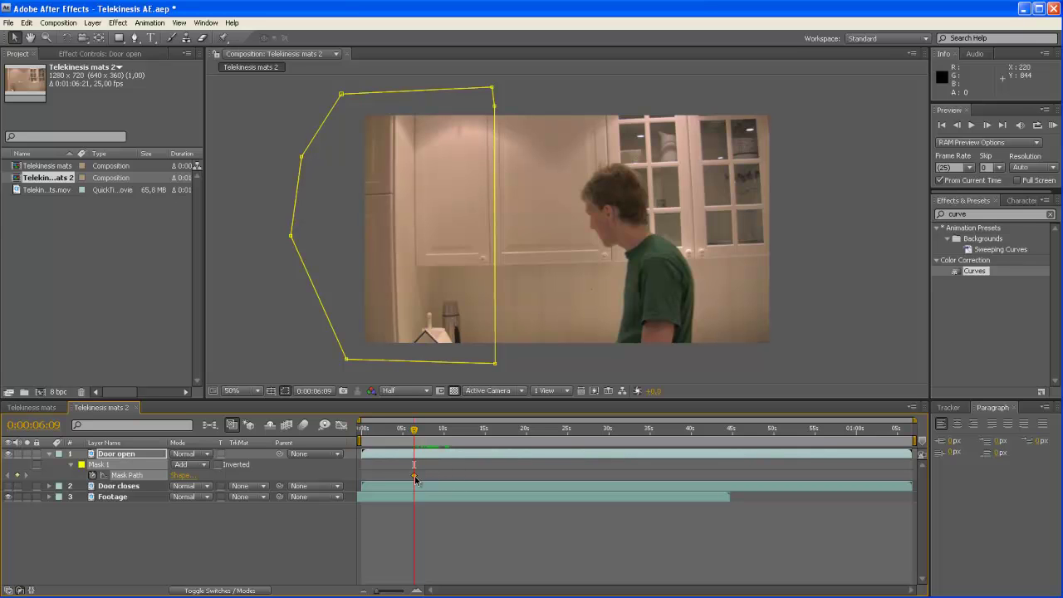
drag(414, 433, 439, 434)
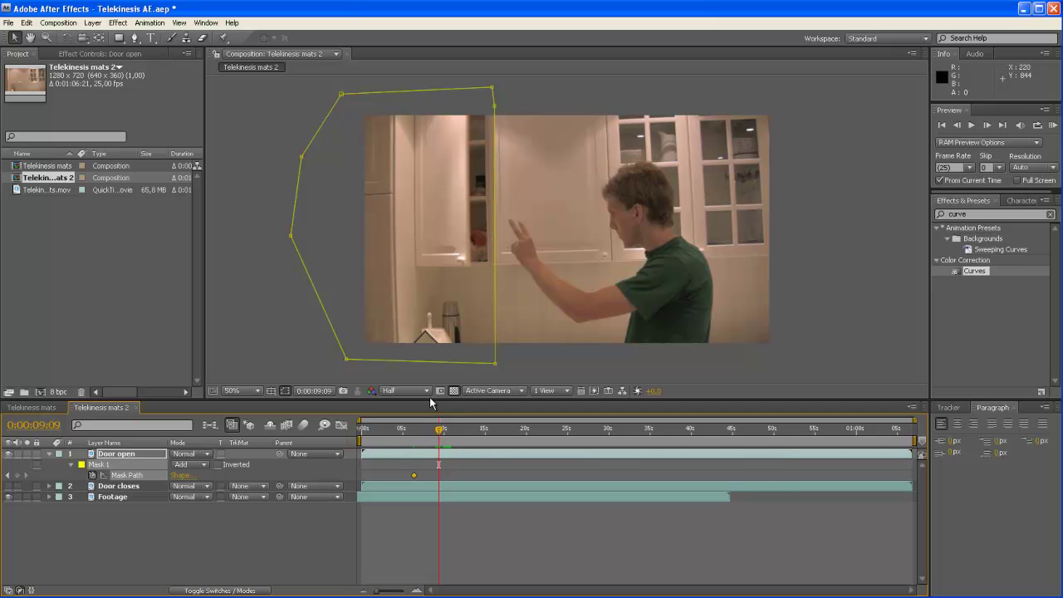
click(18, 477)
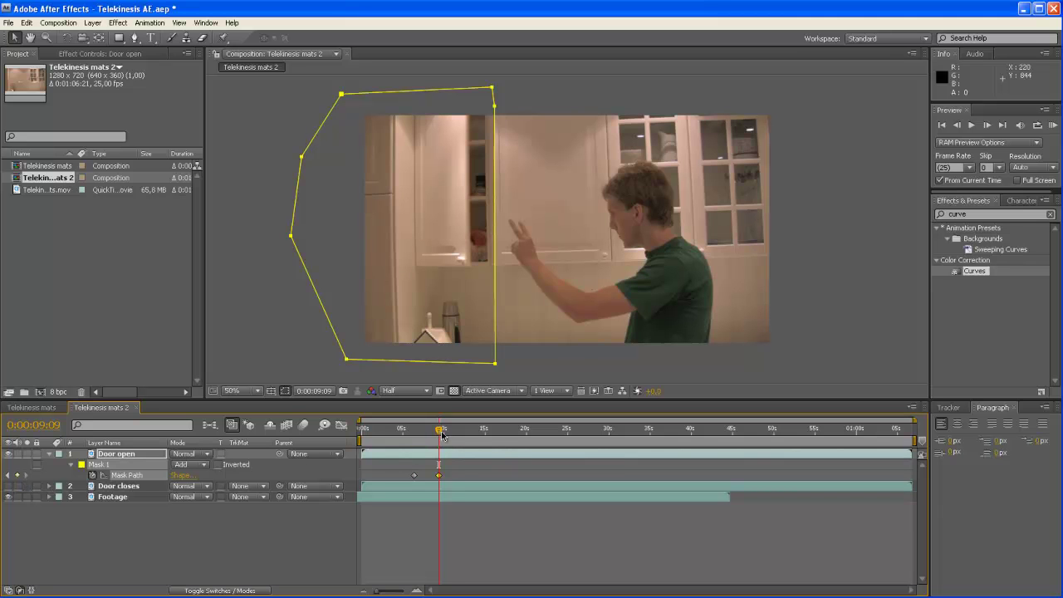
Shift the mask left at 0:00:10:21 and 0:00:12:15 to follow the swinging door, then review
drag(442, 434, 449, 431)
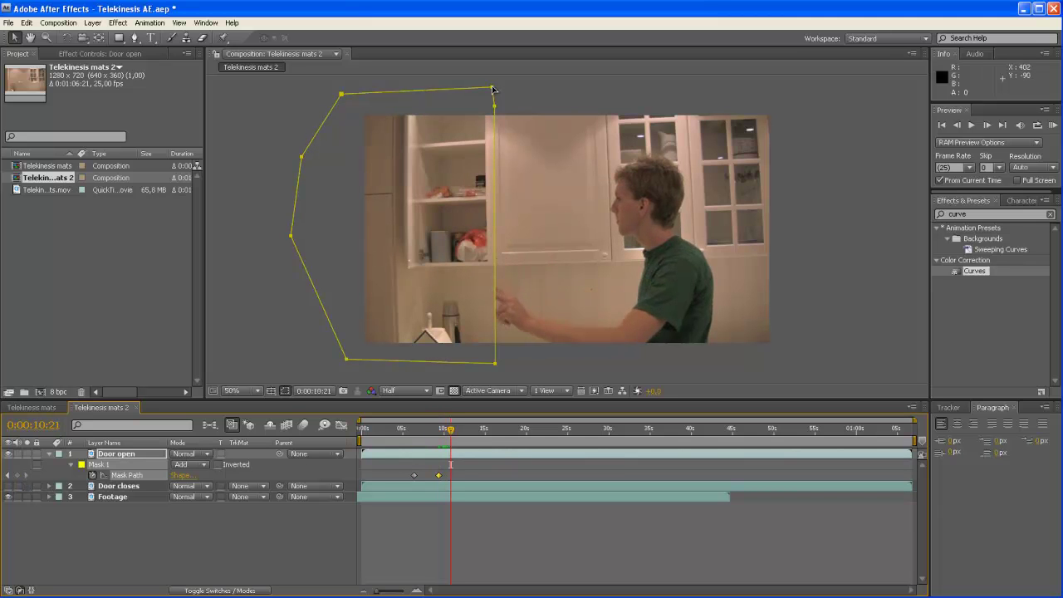
drag(493, 89, 449, 87)
click(453, 433)
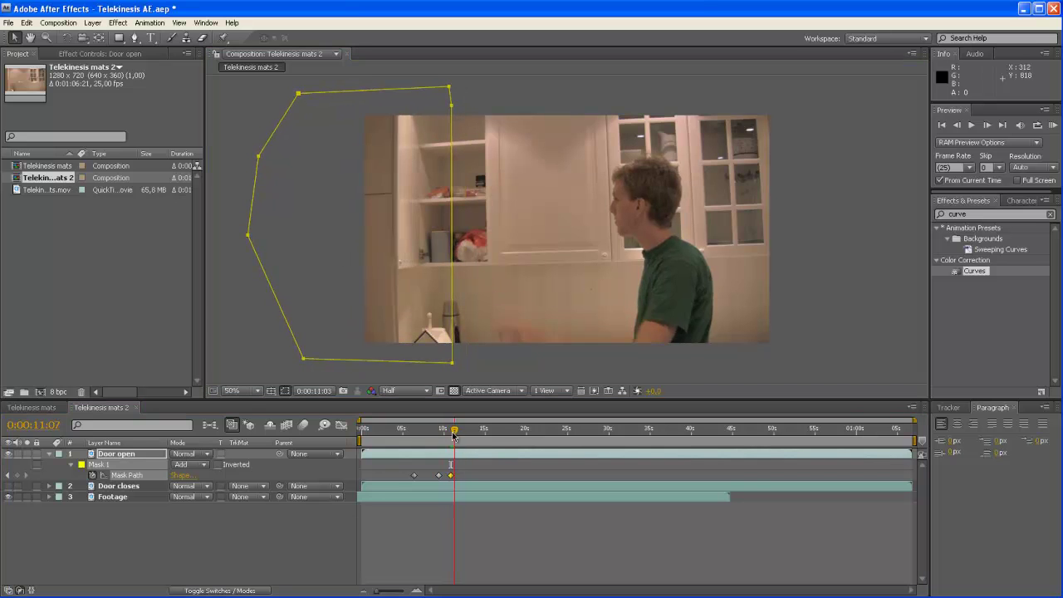
drag(454, 433, 465, 433)
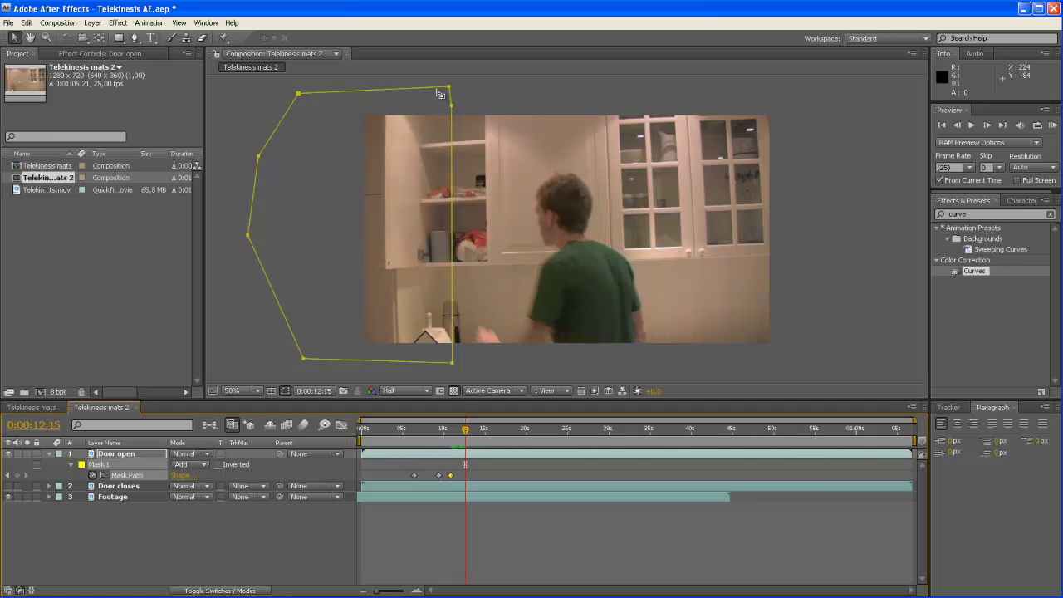
drag(439, 93, 340, 92)
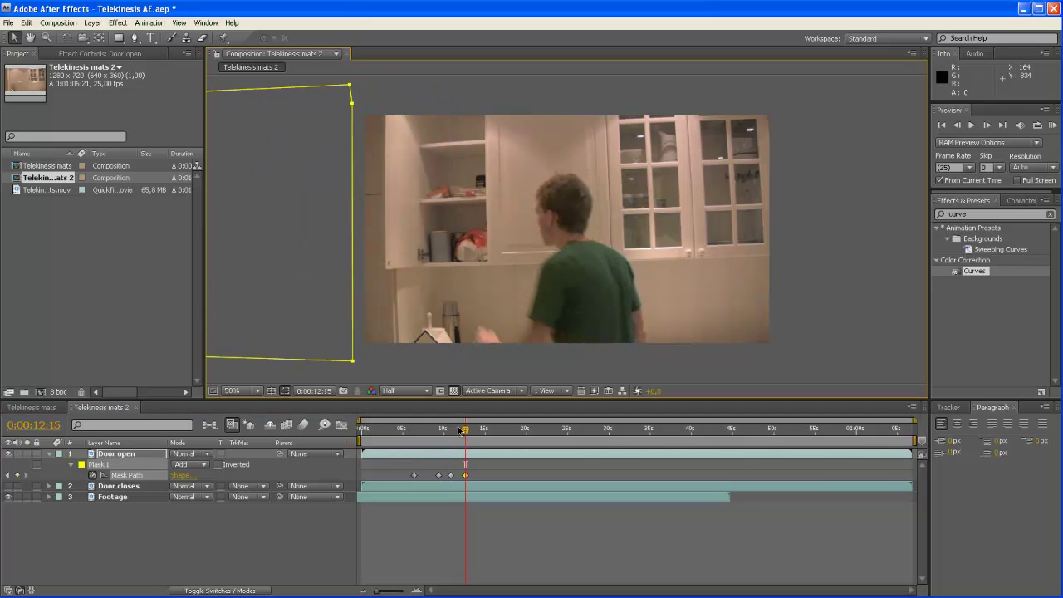
drag(459, 431, 461, 430)
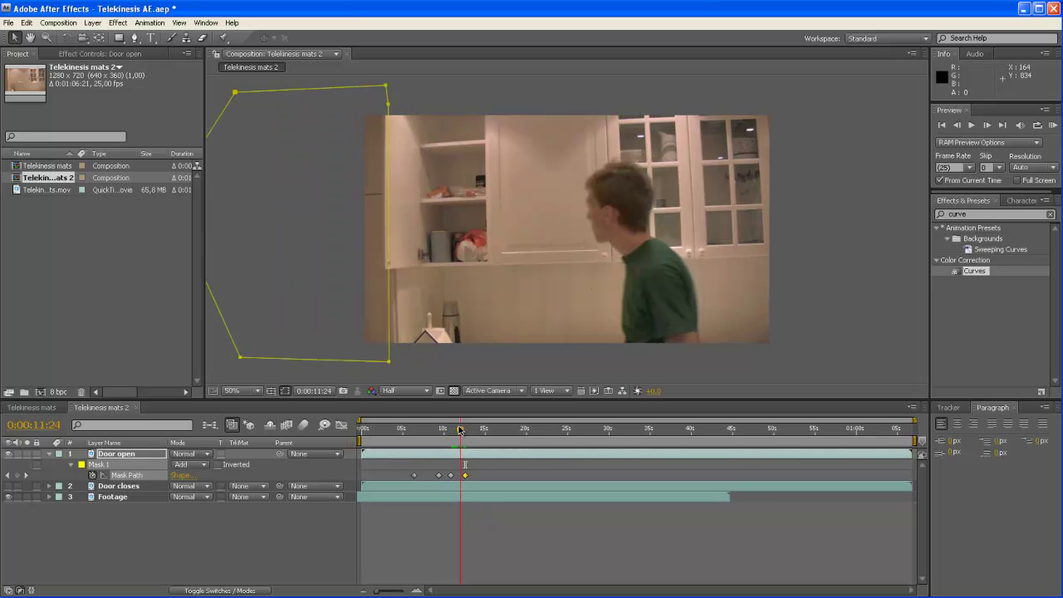
drag(390, 88, 436, 89)
drag(461, 434, 449, 433)
click(259, 523)
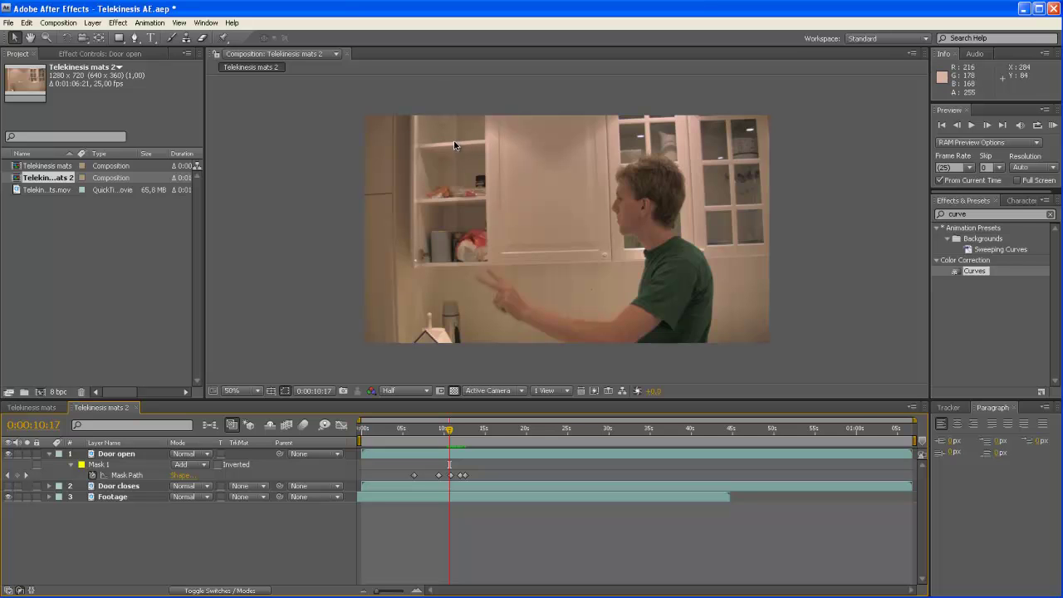
Apply the Curves effect to the Door open layer
key(period)
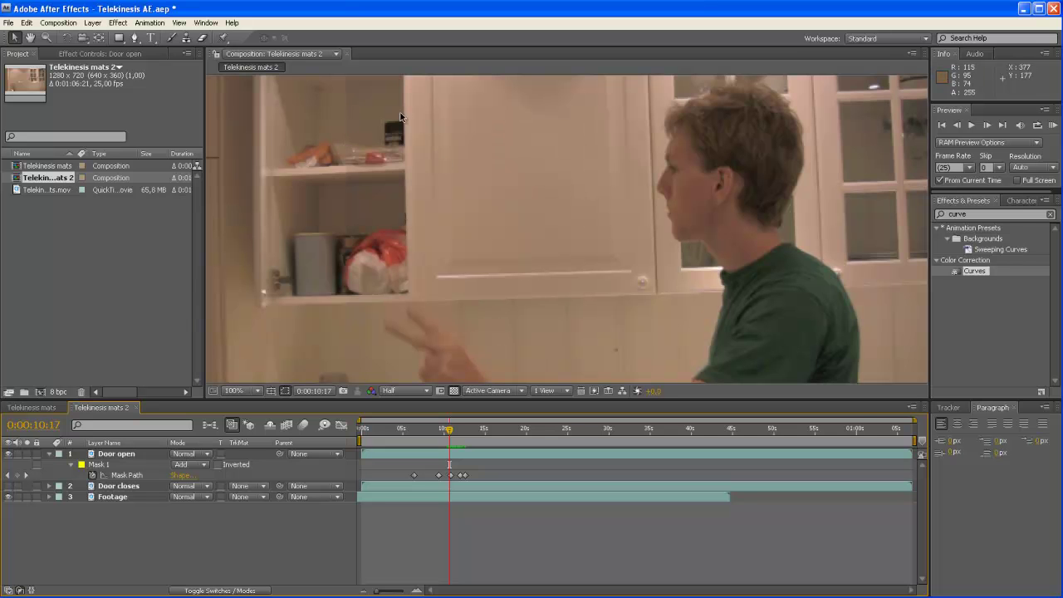
key(comma)
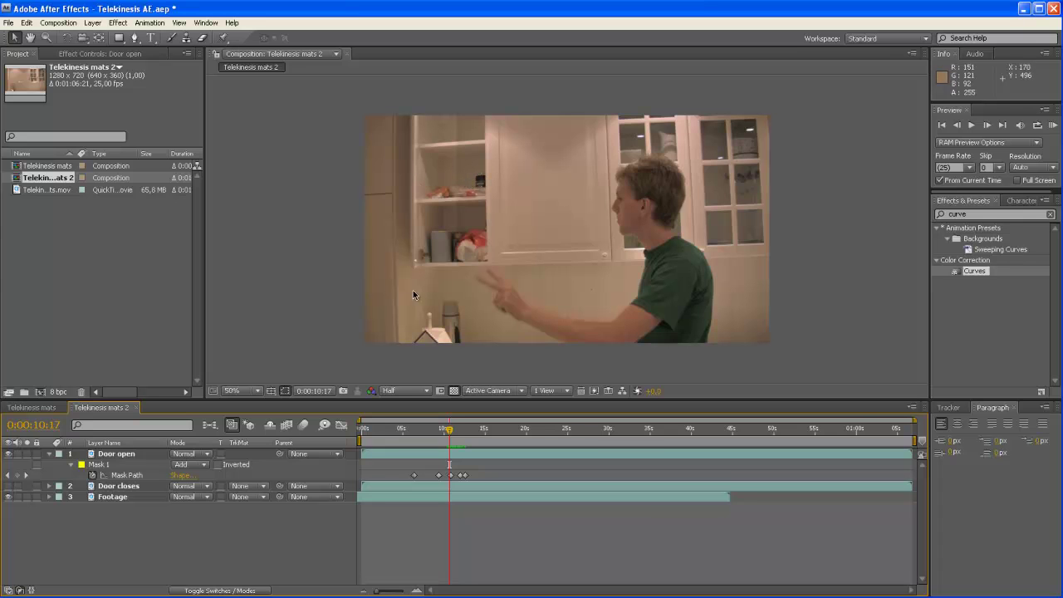
drag(985, 276, 156, 456)
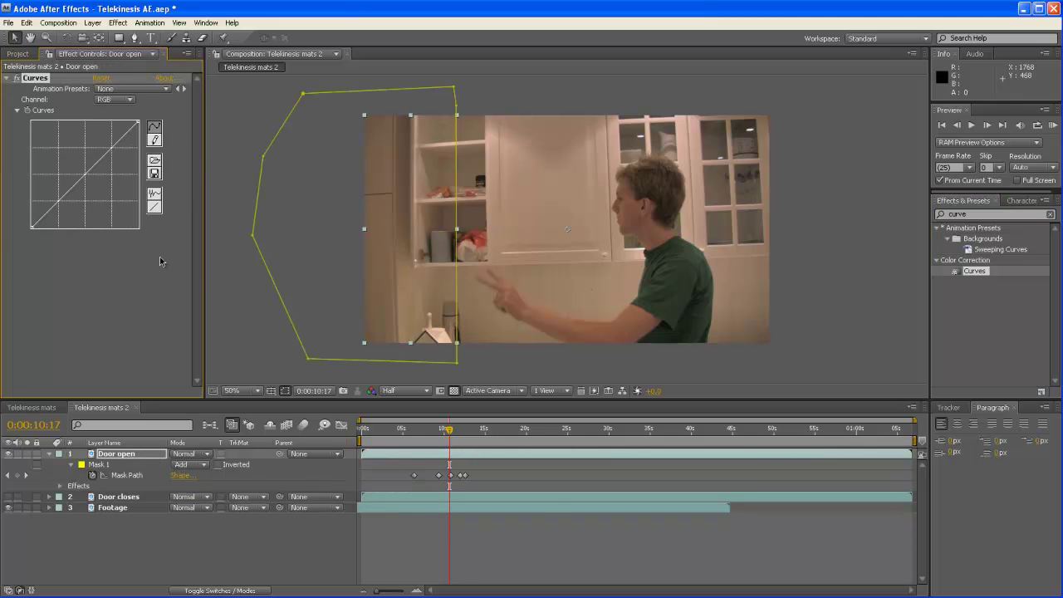
click(391, 555)
Bend a mid-point on the Door open layer's RGB curve to shift its tones
key(ctrl+5)
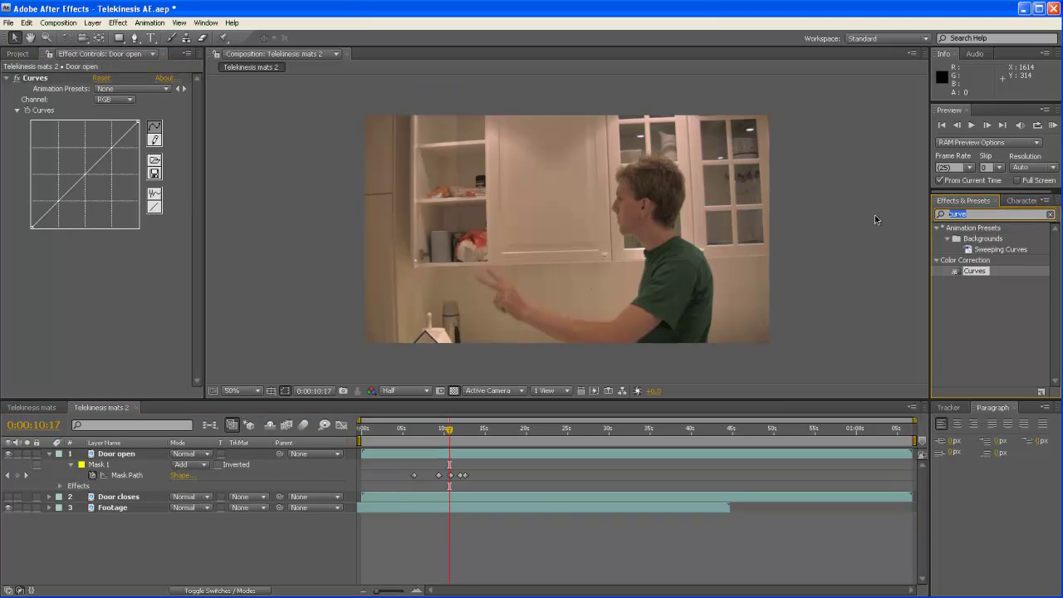
text(curves)
click(131, 454)
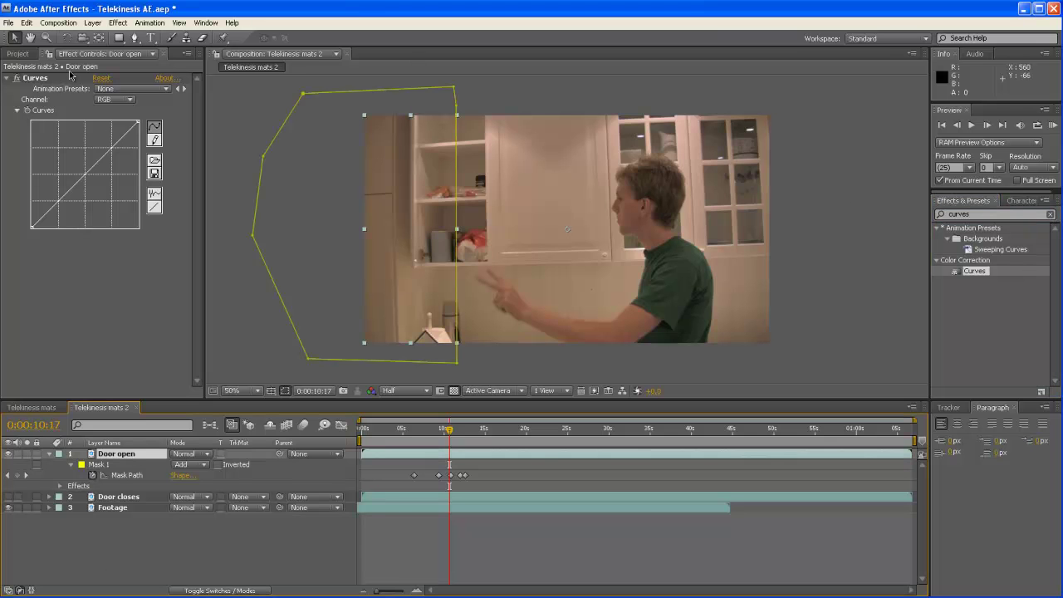
click(152, 585)
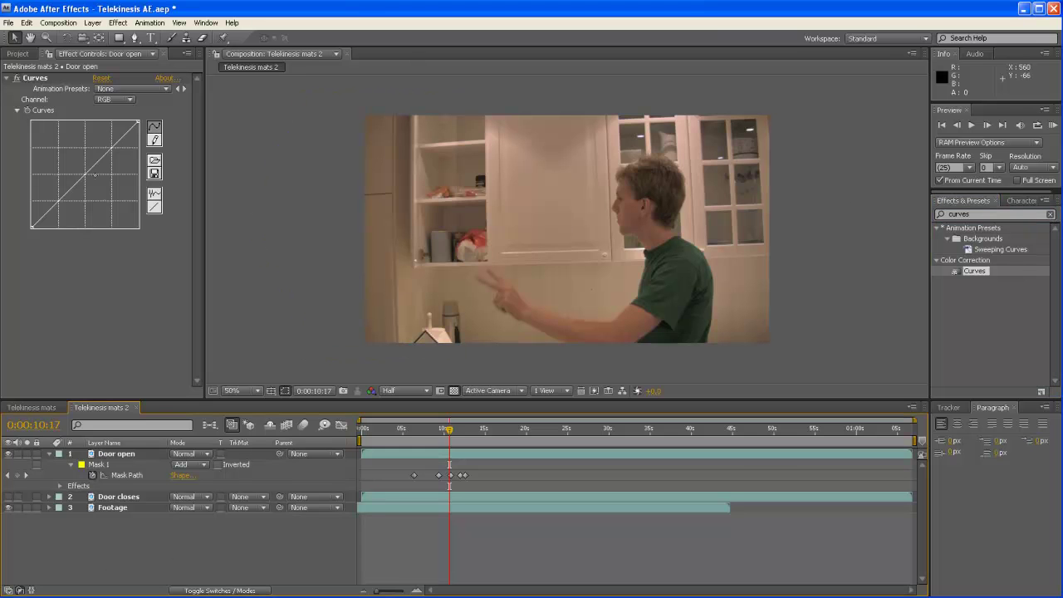
mouse_move(95, 175)
mouse_down()
mouse_move(114, 184)
mouse_move(95, 170)
mouse_up()
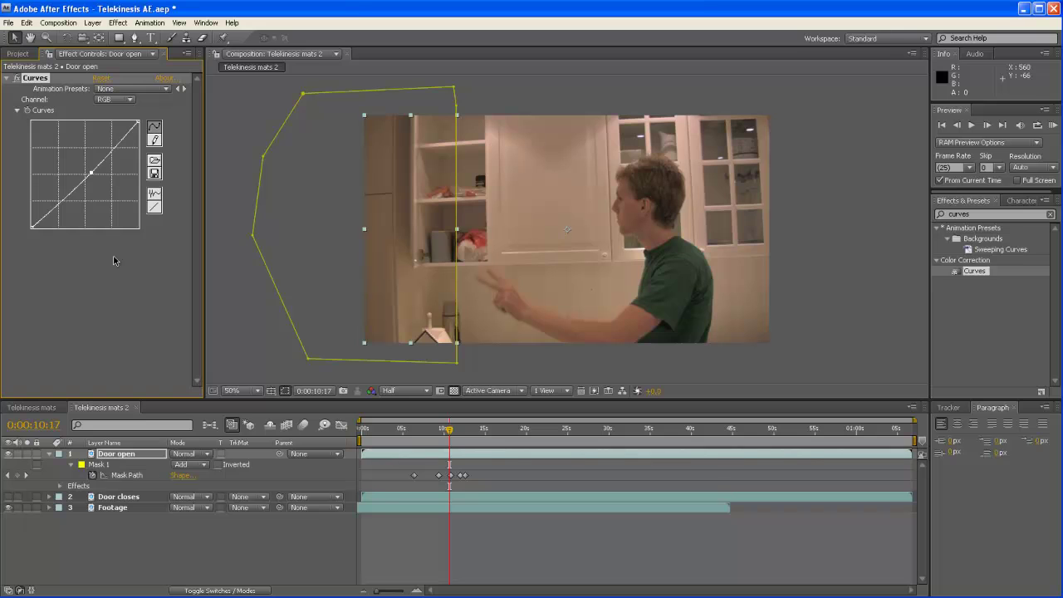
click(152, 585)
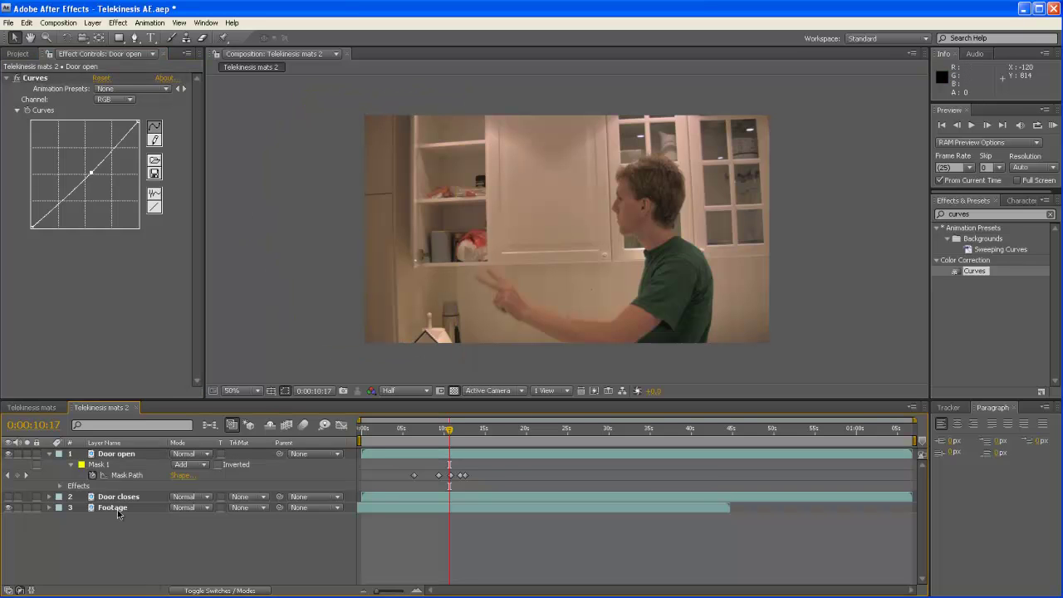
Set the Door open mask feather to 10 pixels
click(123, 454)
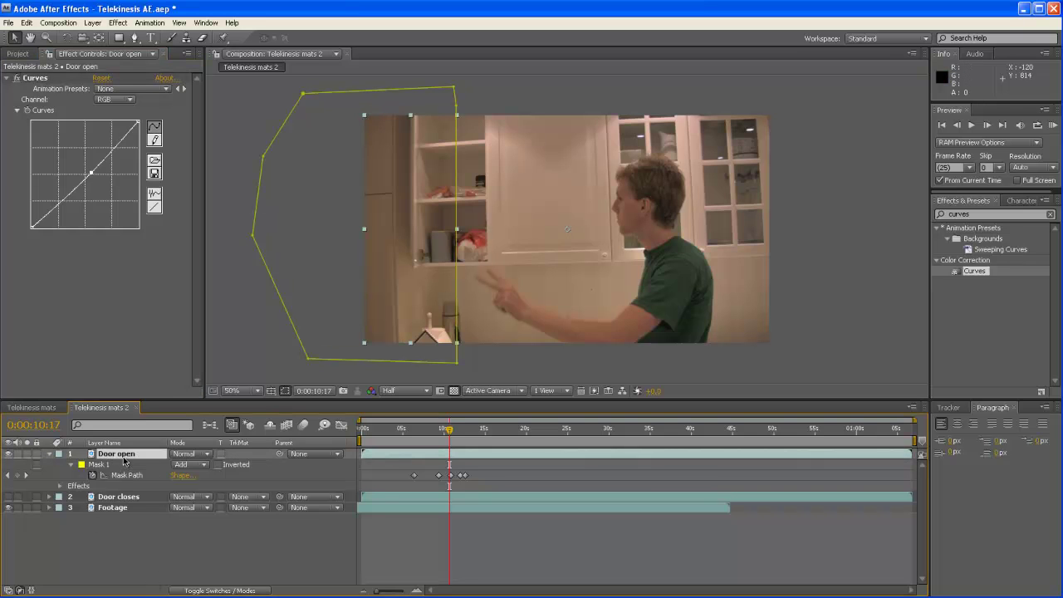
key(m)
key(m)
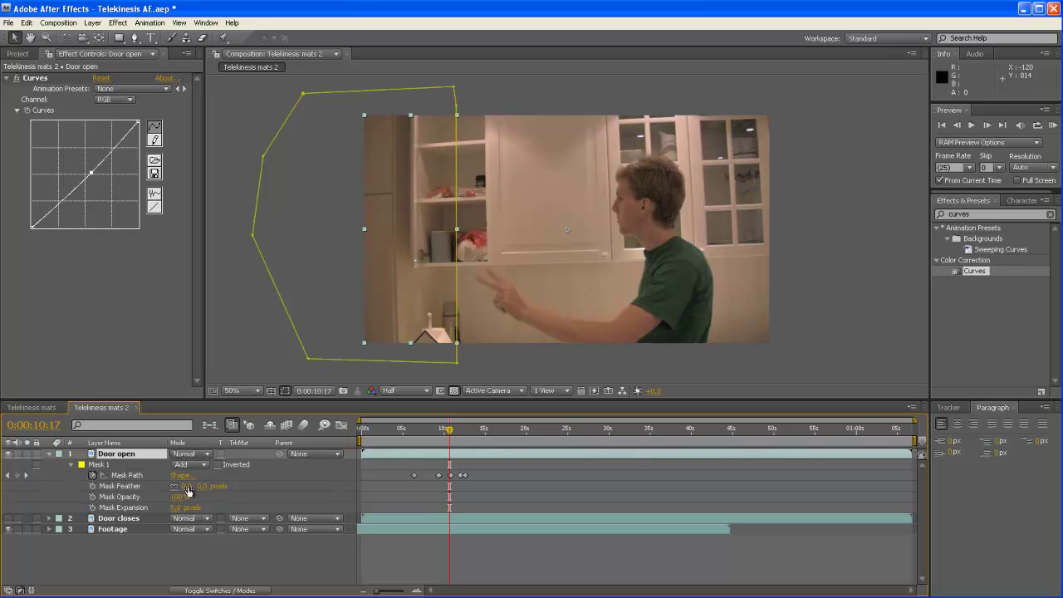
click(187, 489)
text(10)
key(Return)
click(161, 574)
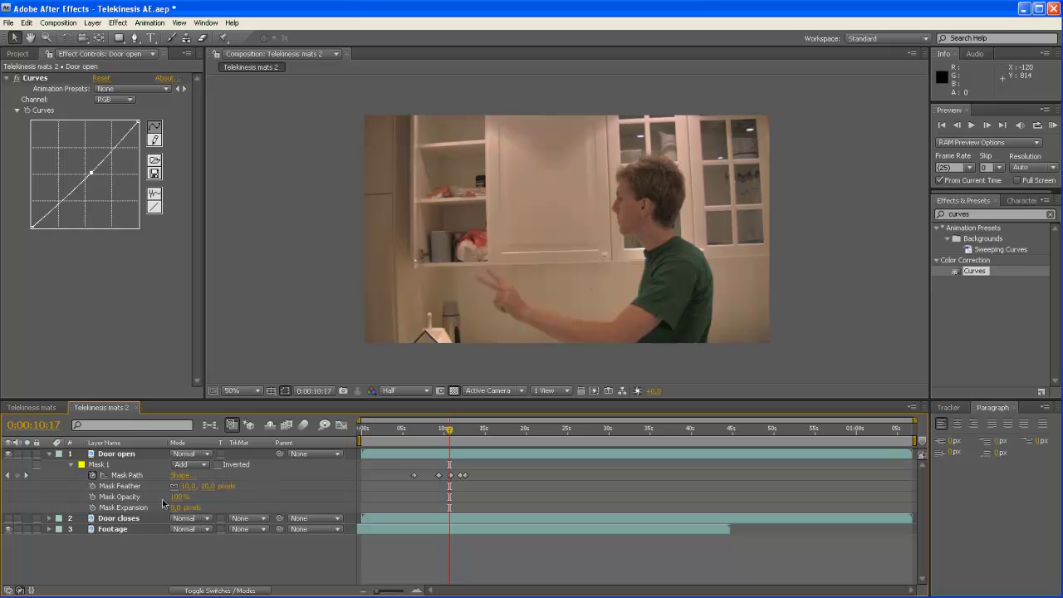
drag(453, 431, 427, 429)
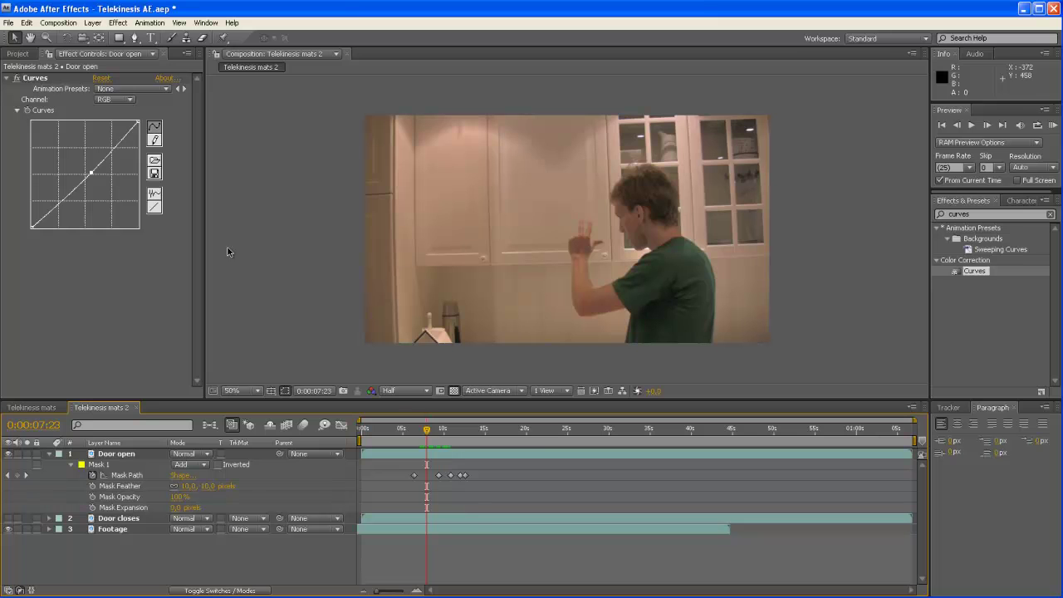
Reset the Curves adjustment to a straight line and preview from about 8 seconds
click(153, 209)
click(158, 558)
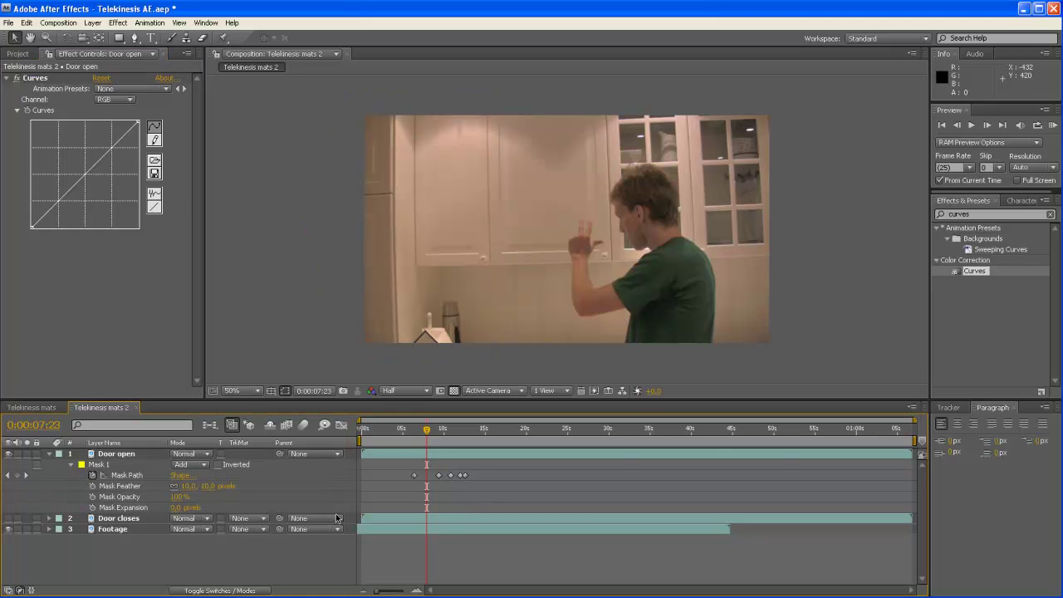
drag(429, 439, 441, 428)
Try a Curves control point, undo it, then delete the Curves effect from Door open
click(35, 77)
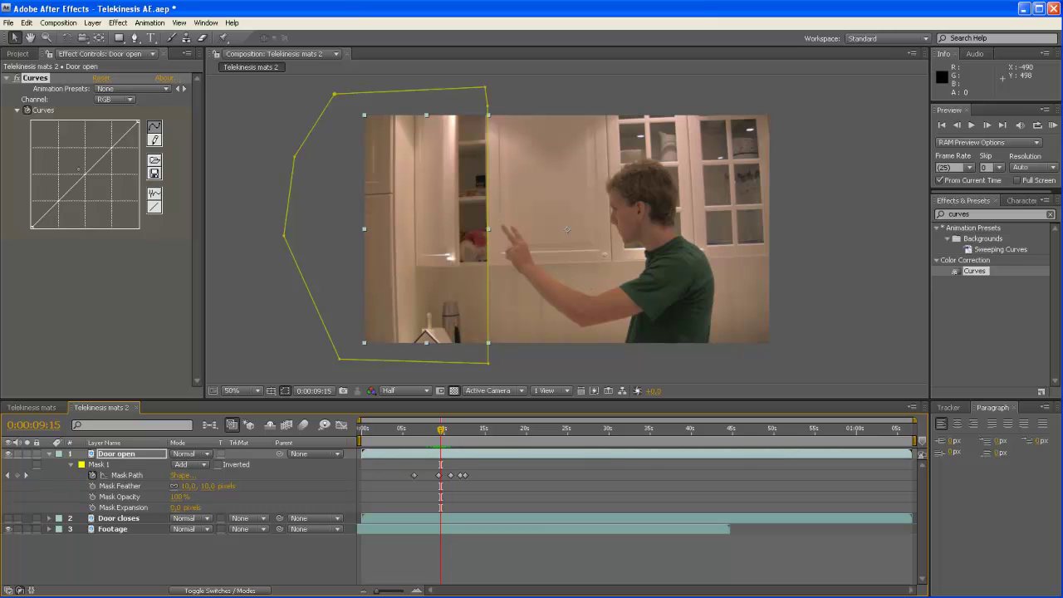
click(92, 169)
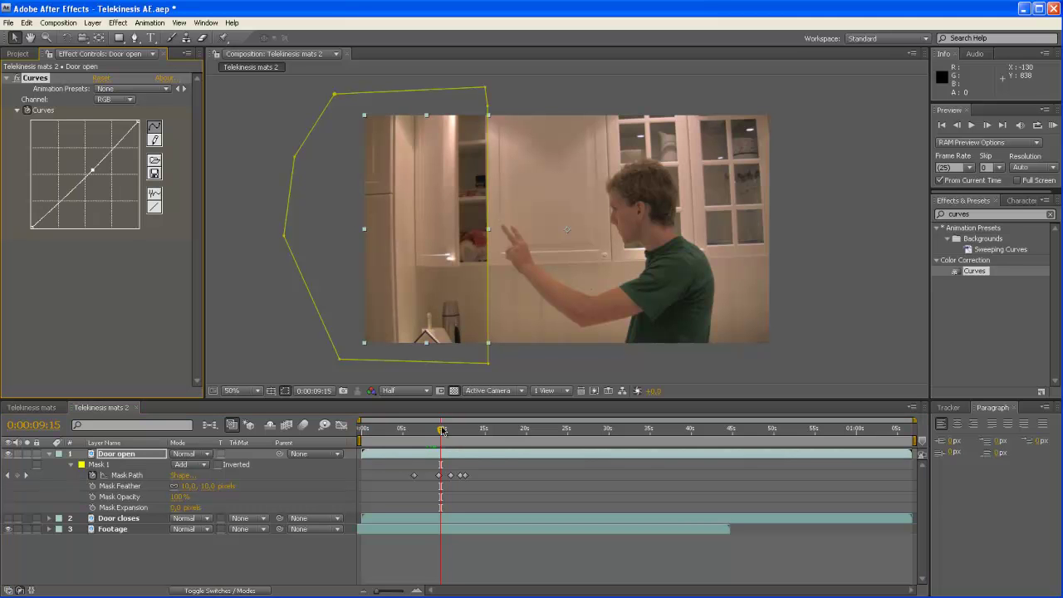
drag(442, 430, 447, 429)
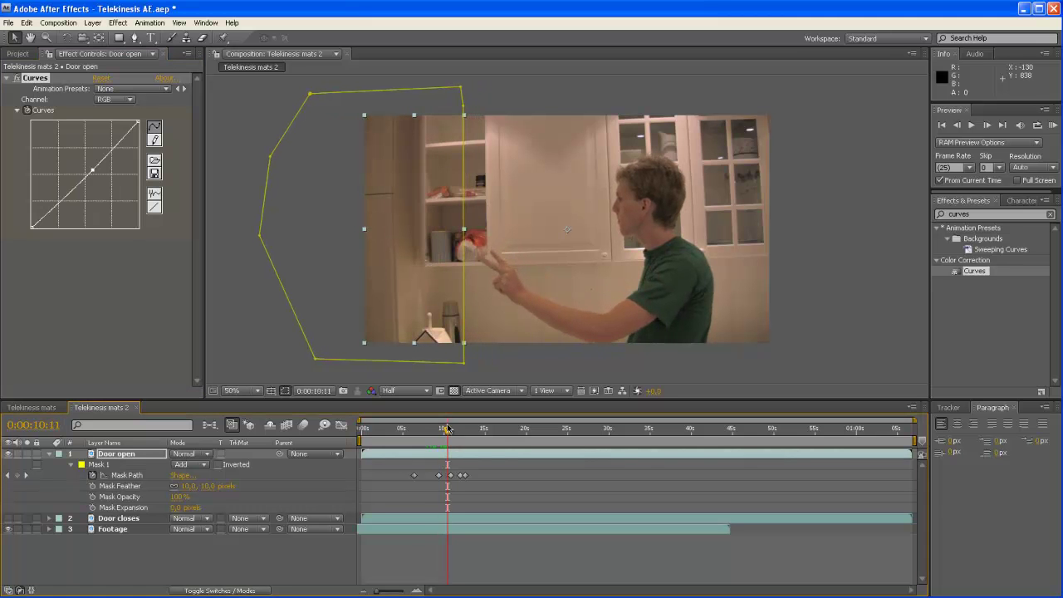
key(ctrl+z)
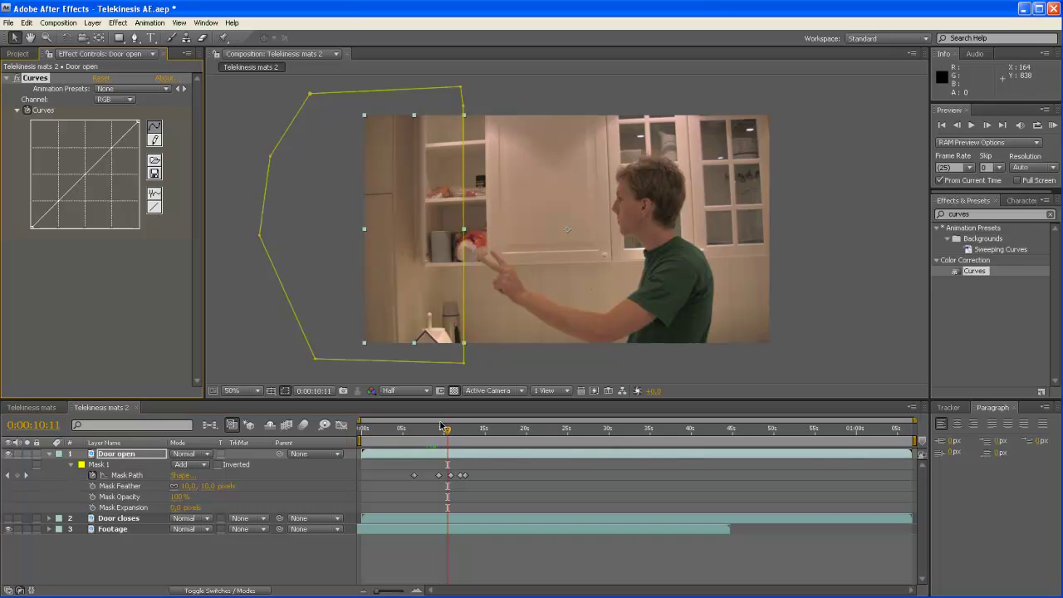
key(ctrl+shift+a)
drag(442, 428, 447, 433)
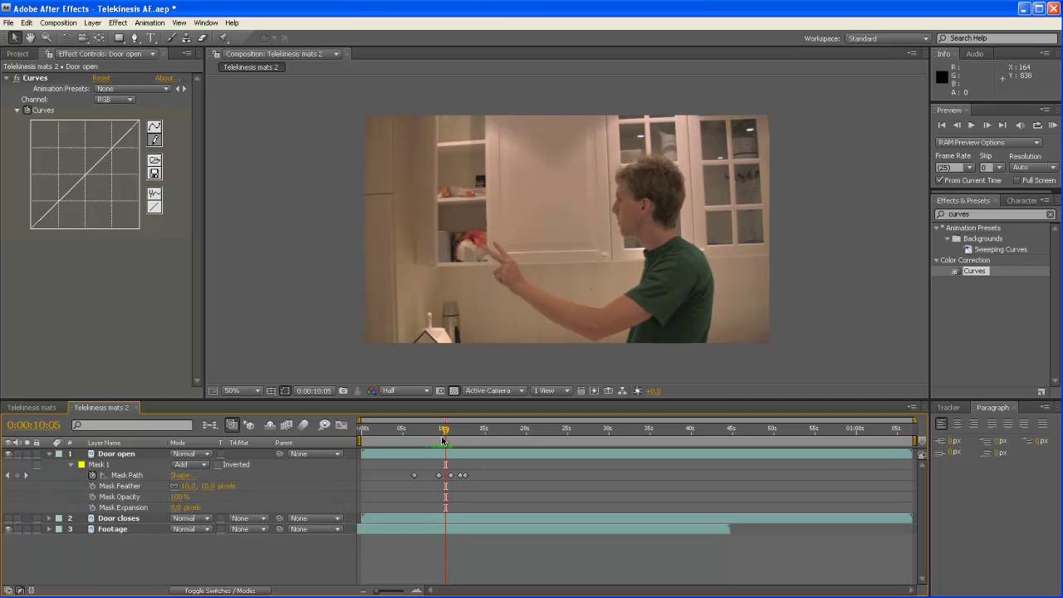
click(46, 79)
key(Delete)
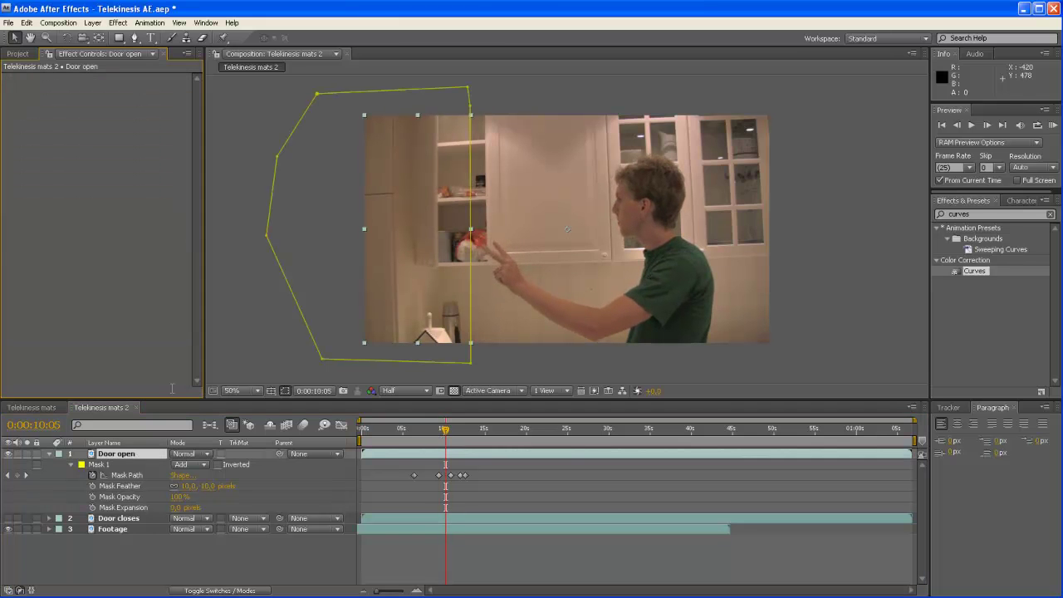
click(142, 562)
drag(454, 433, 440, 434)
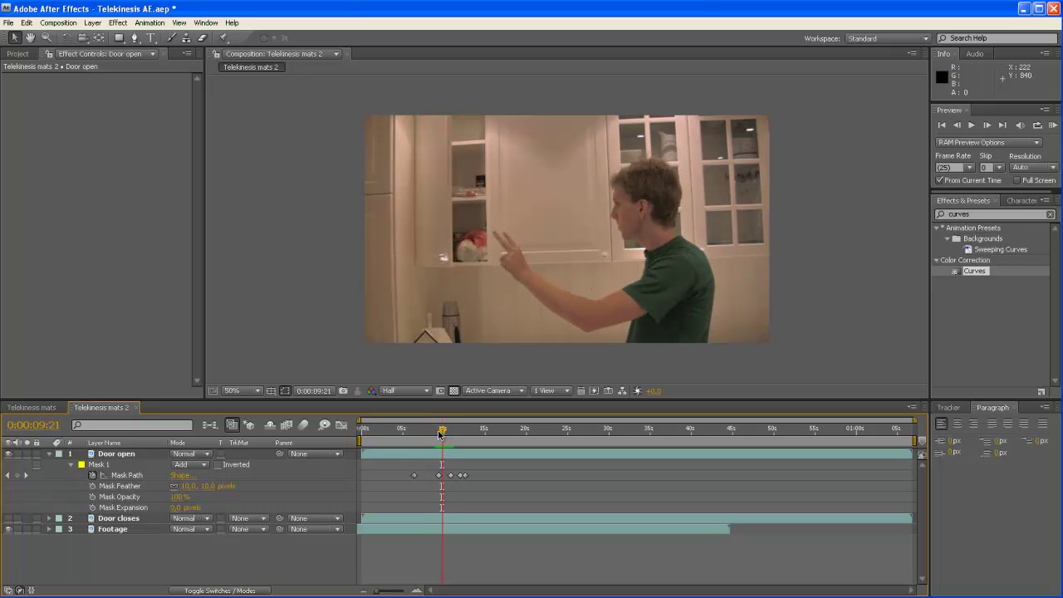
click(120, 467)
drag(443, 433, 441, 432)
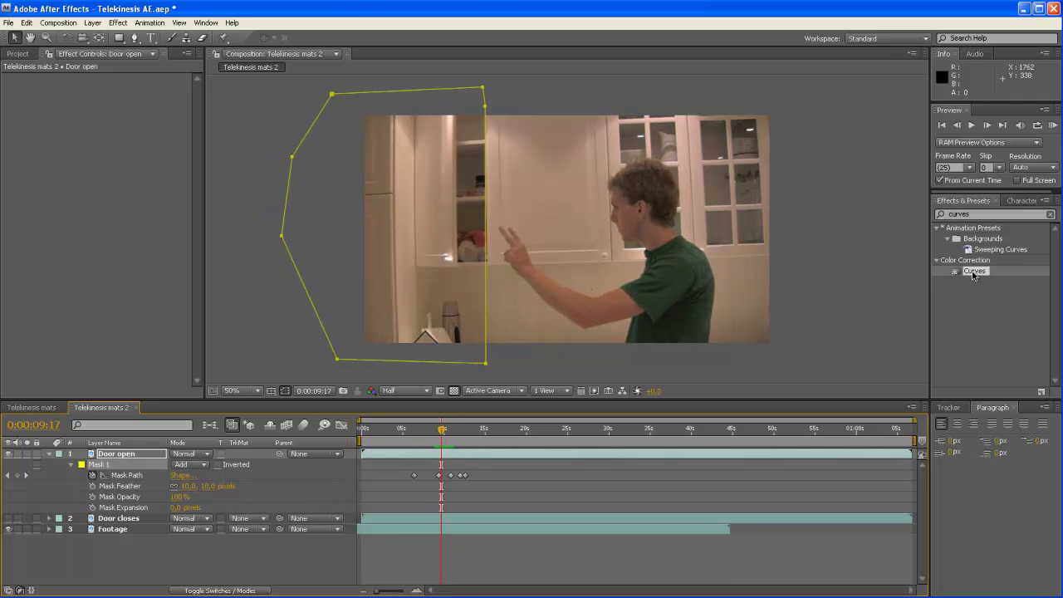
click(132, 575)
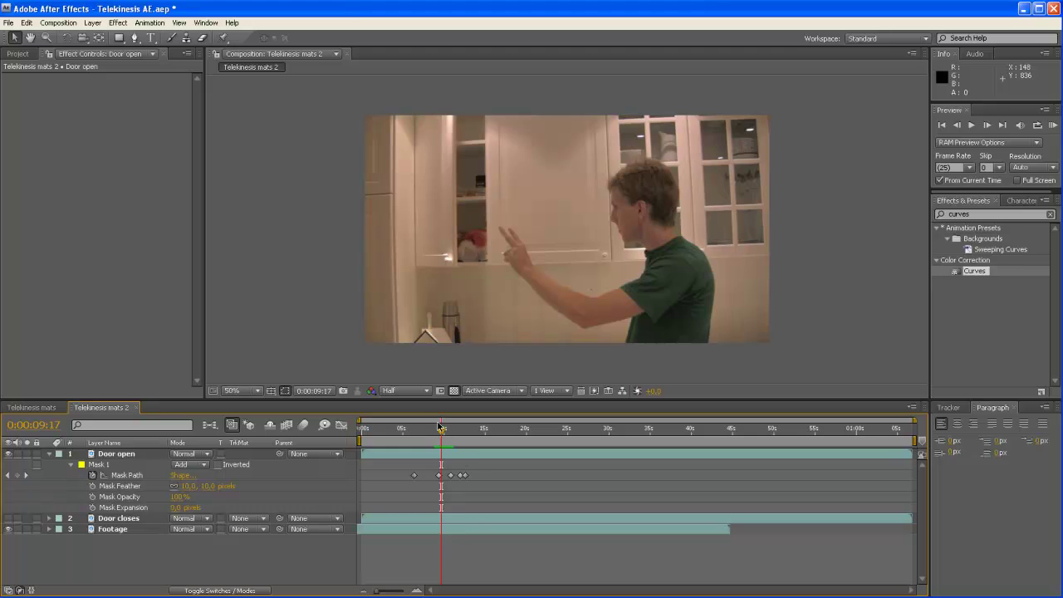
drag(441, 427, 536, 429)
click(124, 519)
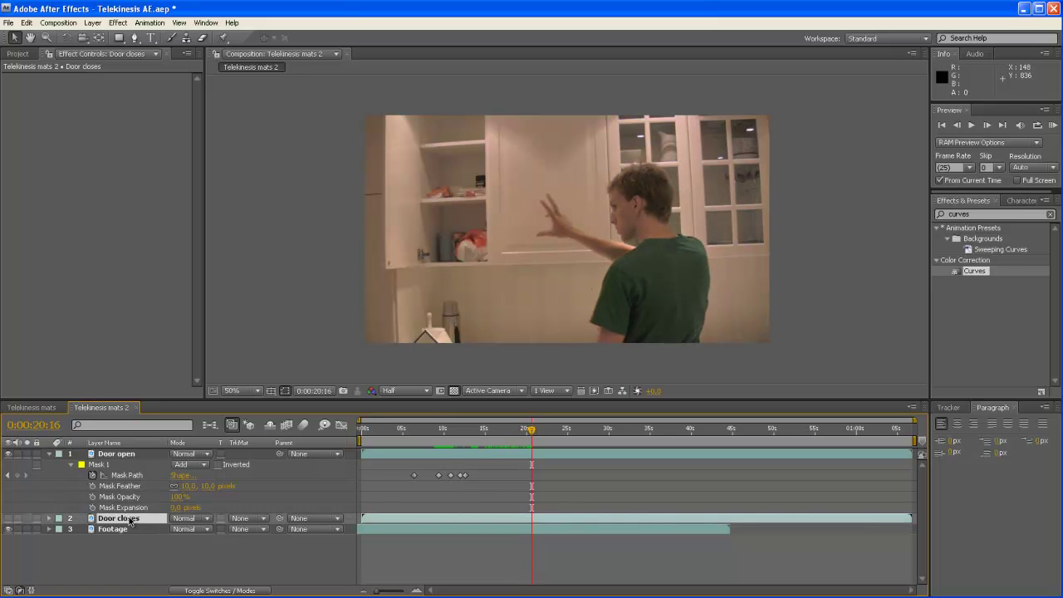
Show the Door closes layer, trim its start to the playhead, and shorten Door open's end
click(9, 519)
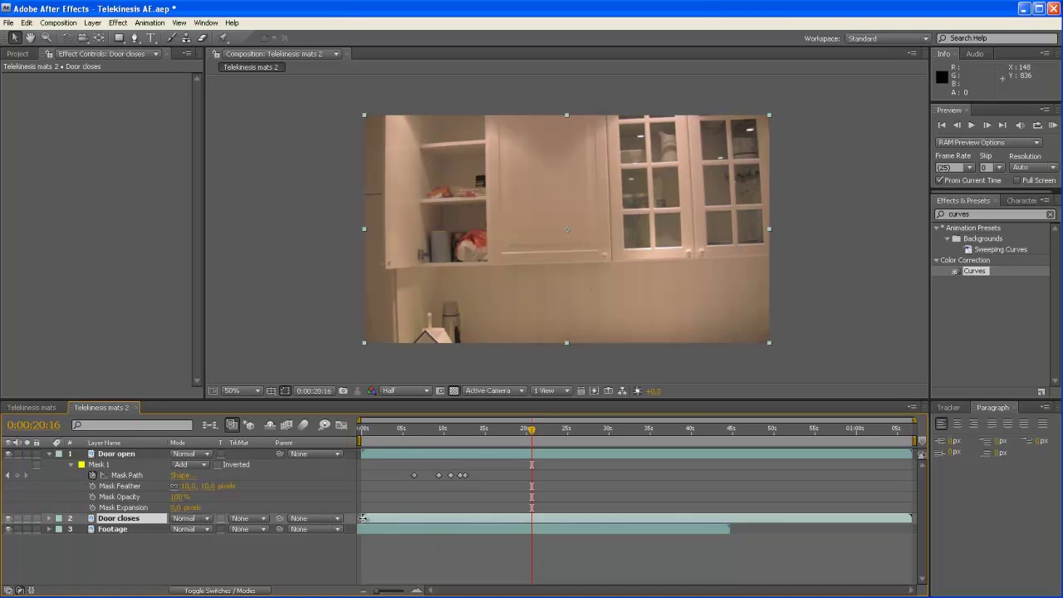
drag(363, 519, 536, 523)
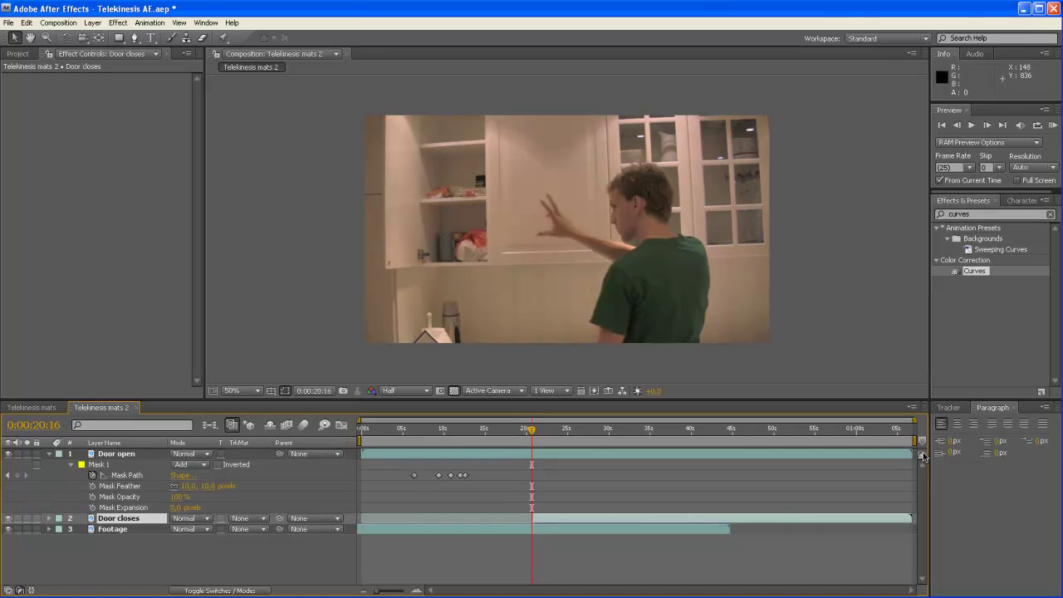
drag(914, 453, 543, 431)
Slide the Door closes clip so it starts around 0:00:21:24
drag(607, 520, 521, 545)
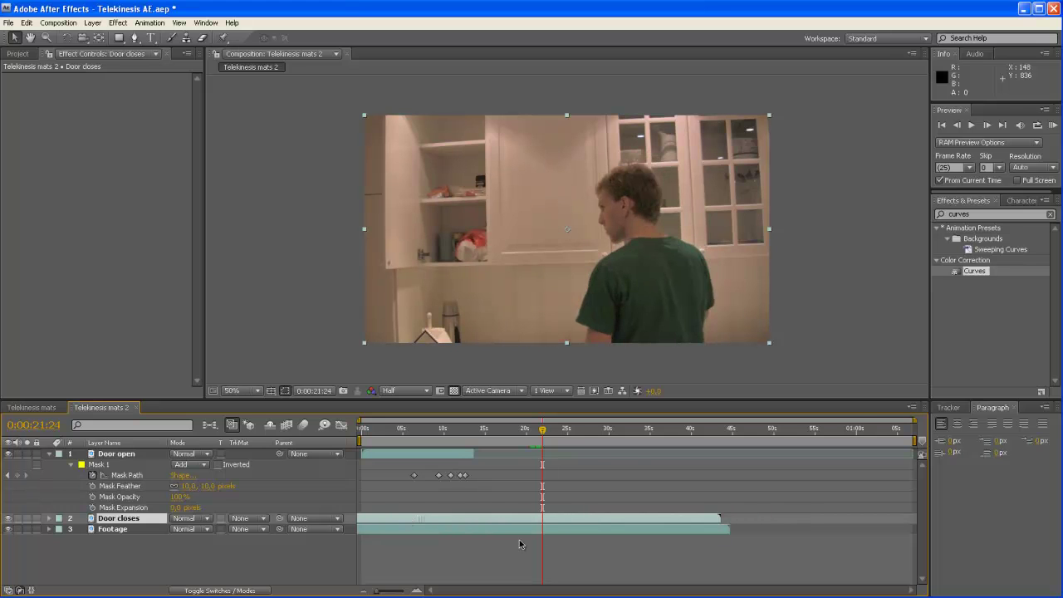
drag(626, 518, 691, 520)
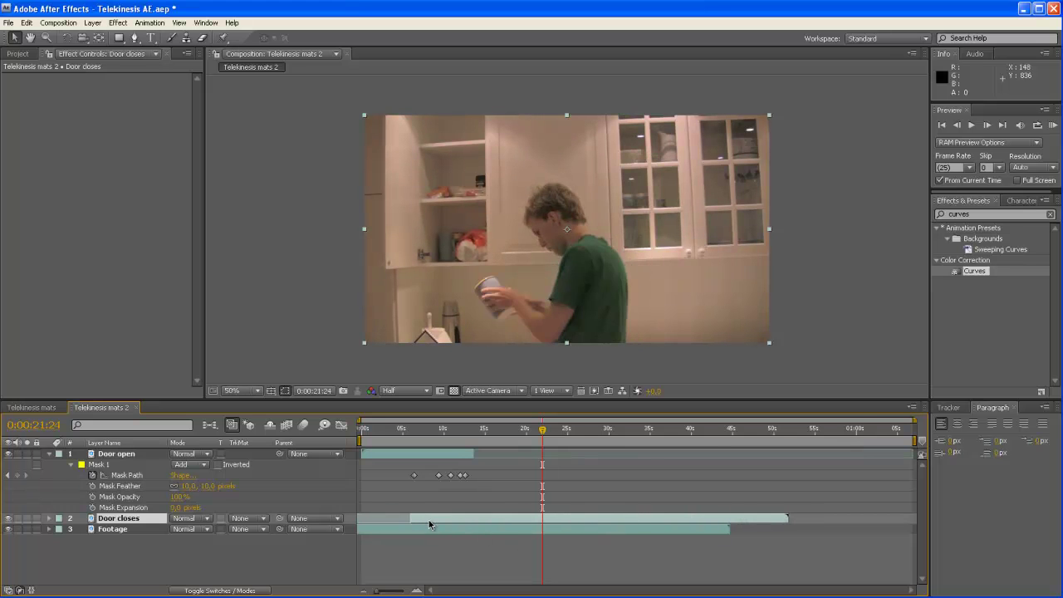
drag(442, 518, 566, 520)
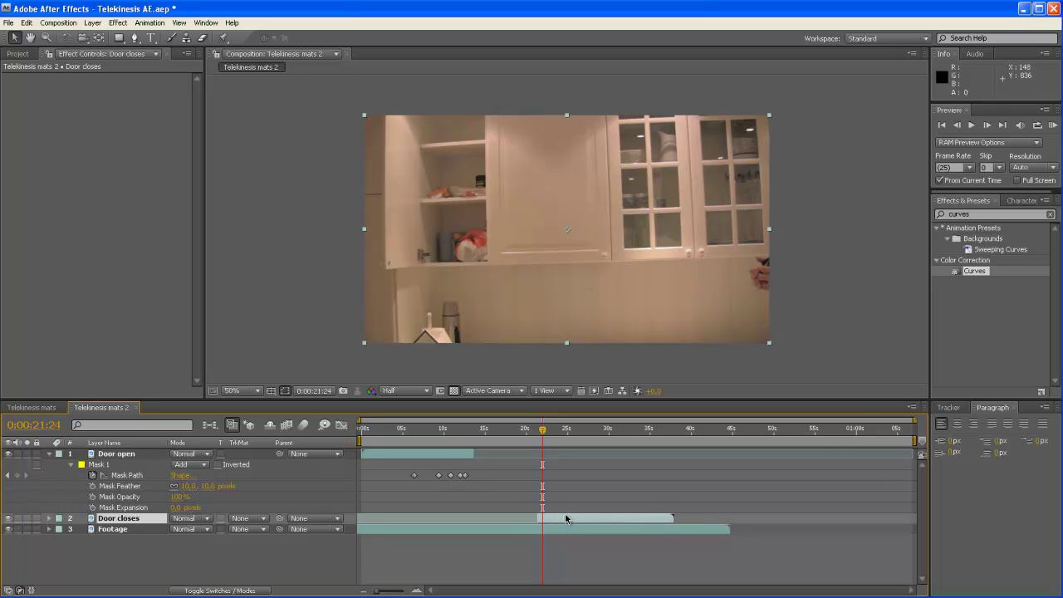
Draw a closed Pen mask (Mask 1) around the left cabinet door on Door closes
click(134, 37)
click(340, 97)
click(487, 97)
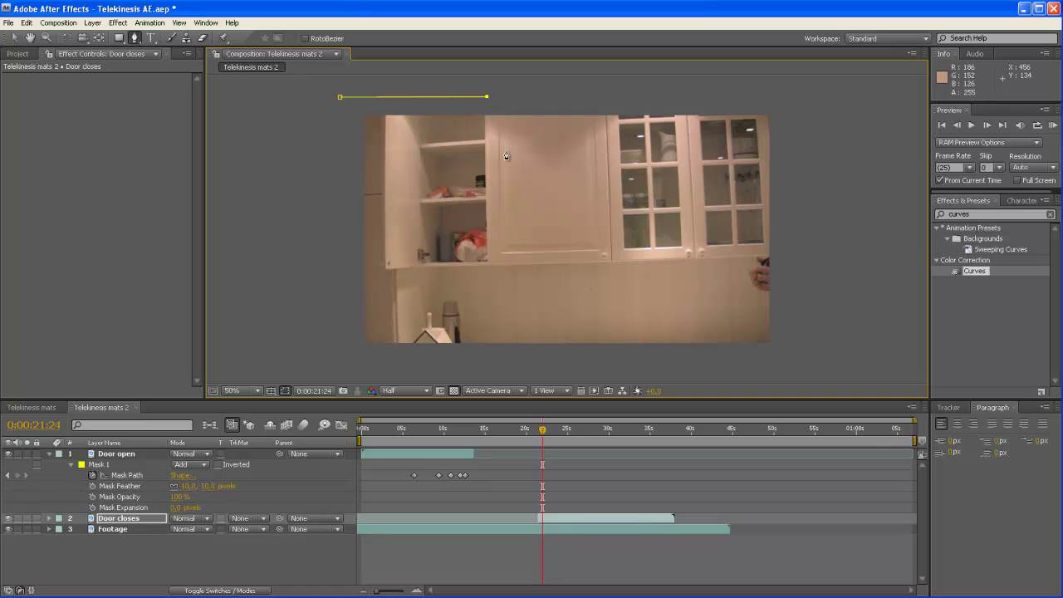
click(502, 101)
click(502, 363)
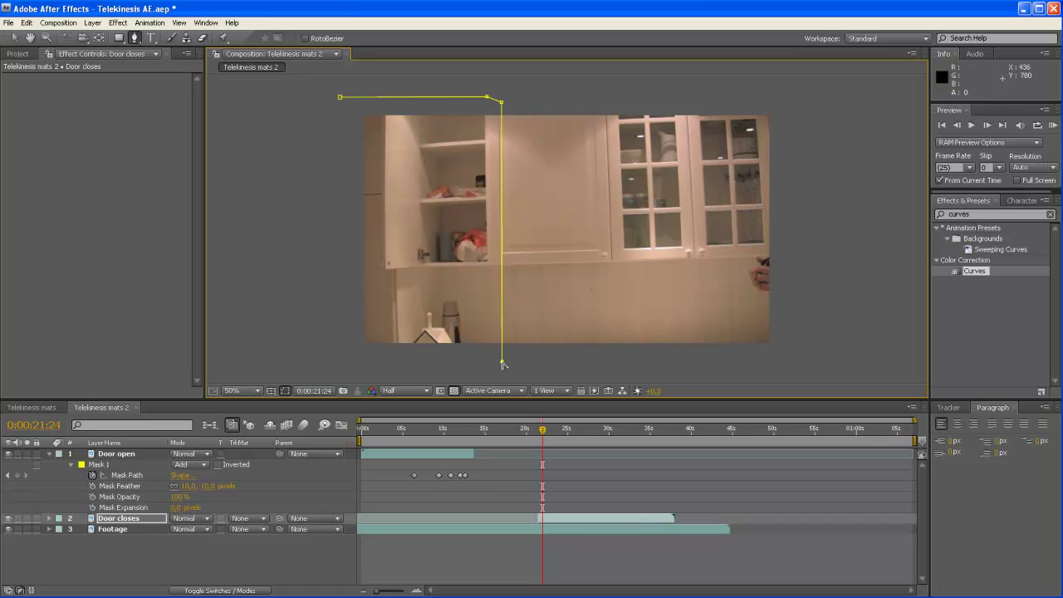
click(333, 361)
click(319, 252)
click(326, 153)
click(340, 97)
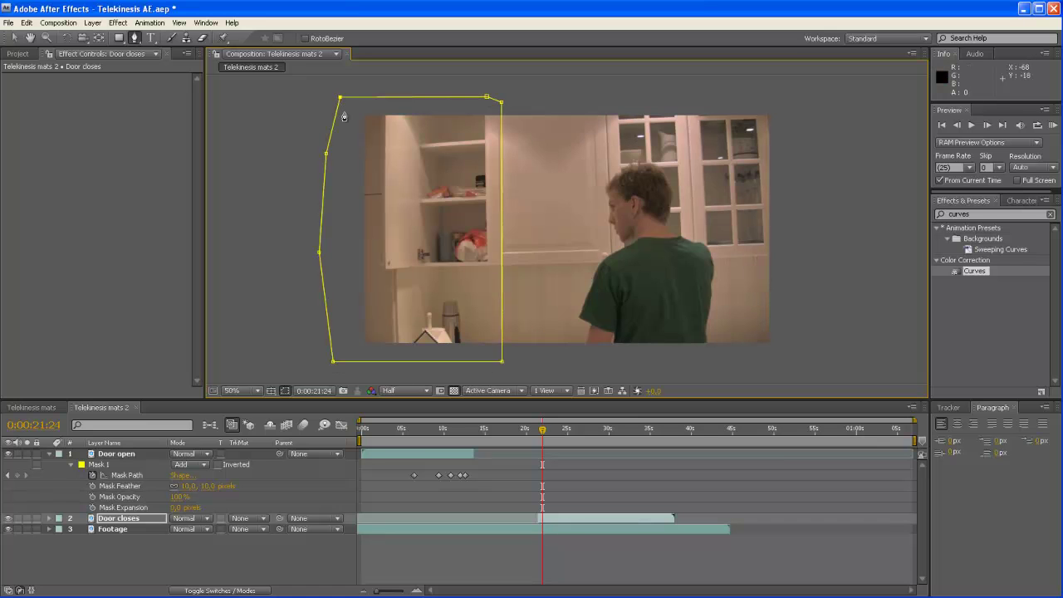
key(v)
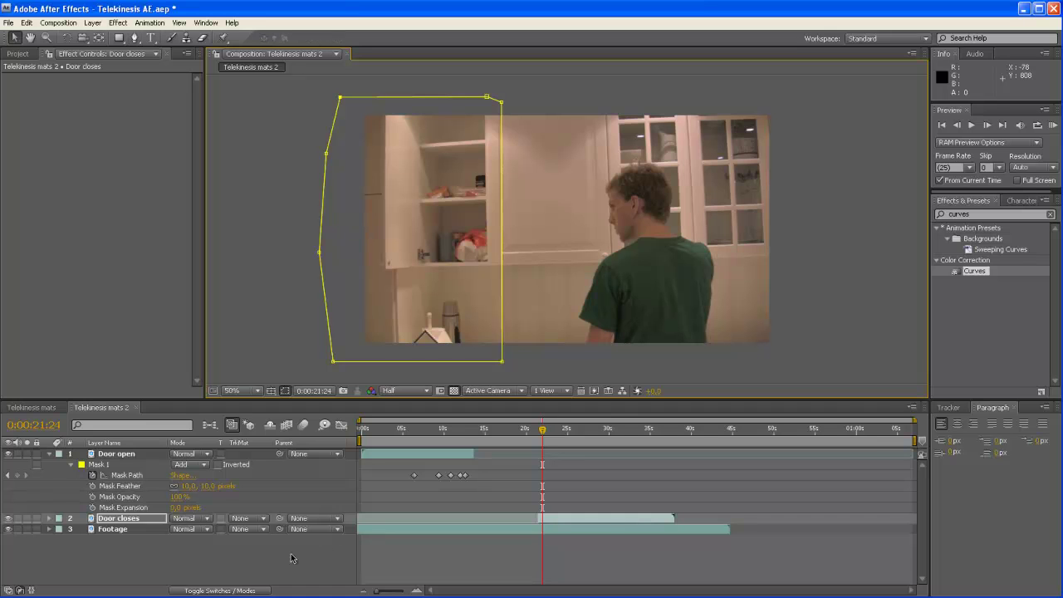
click(212, 555)
click(152, 523)
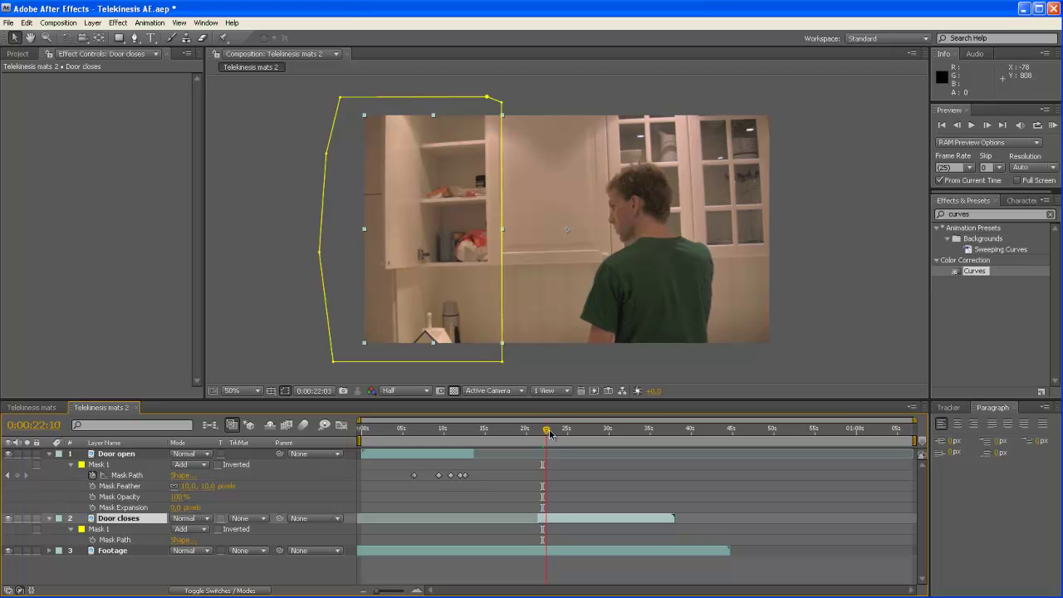
Nudge the Door closes bar slightly earlier, checking the door close against the hand gesture
mouse_move(543, 429)
mouse_down()
mouse_move(555, 430)
mouse_move(488, 433)
mouse_move(526, 434)
mouse_up()
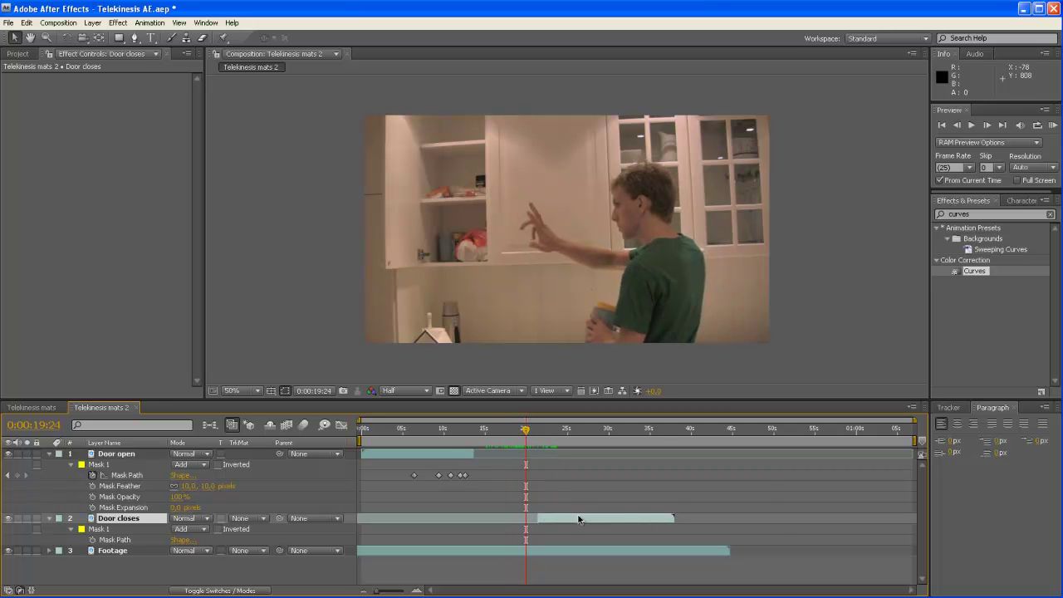
drag(580, 518, 539, 510)
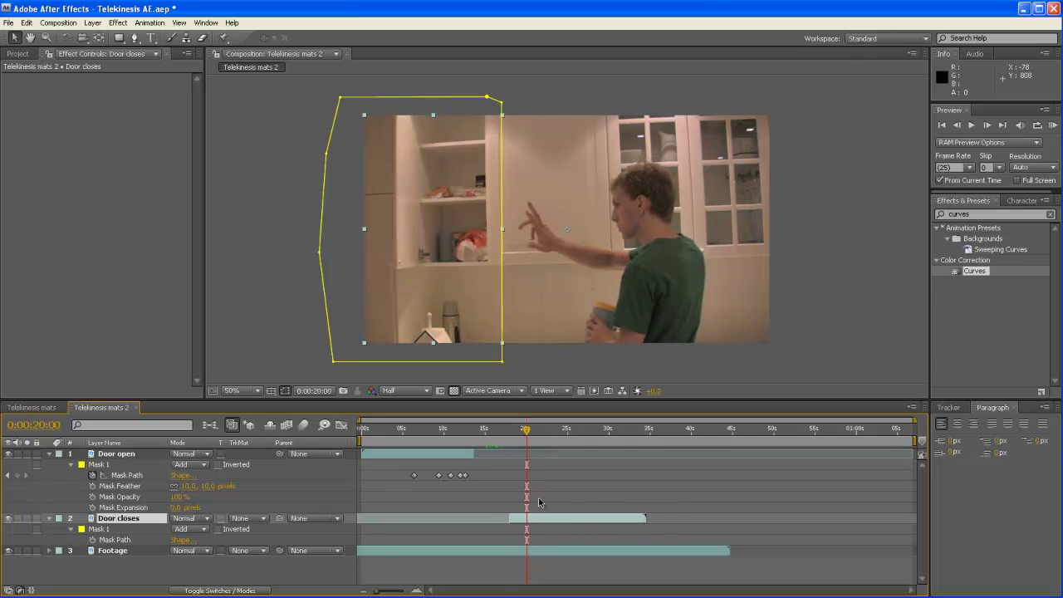
click(254, 576)
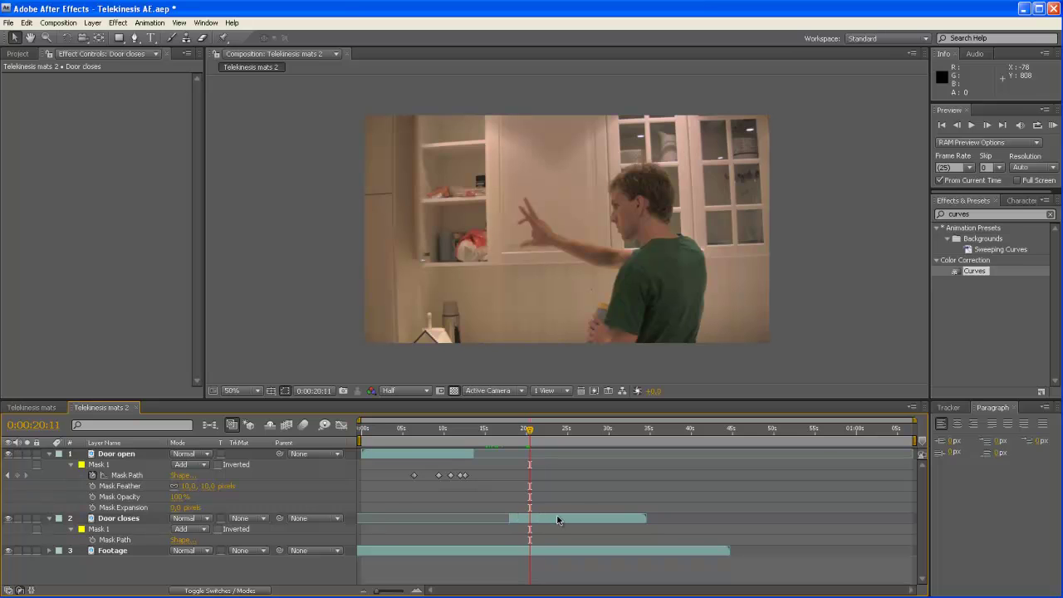
drag(560, 526, 557, 523)
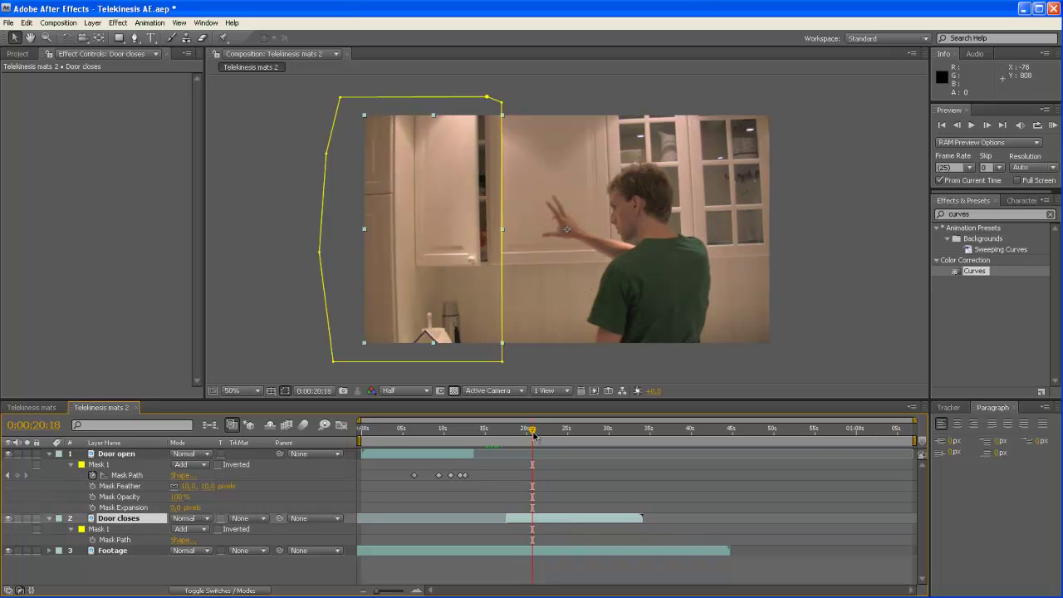
drag(534, 435, 524, 435)
drag(541, 521, 550, 522)
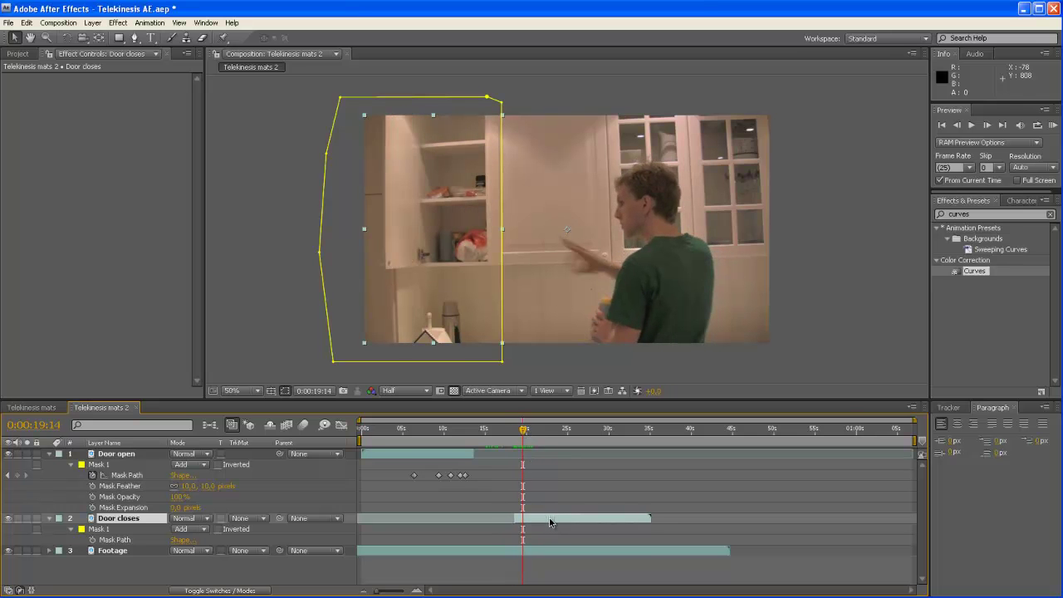
drag(530, 429, 530, 430)
drag(544, 521, 538, 518)
drag(530, 431, 540, 432)
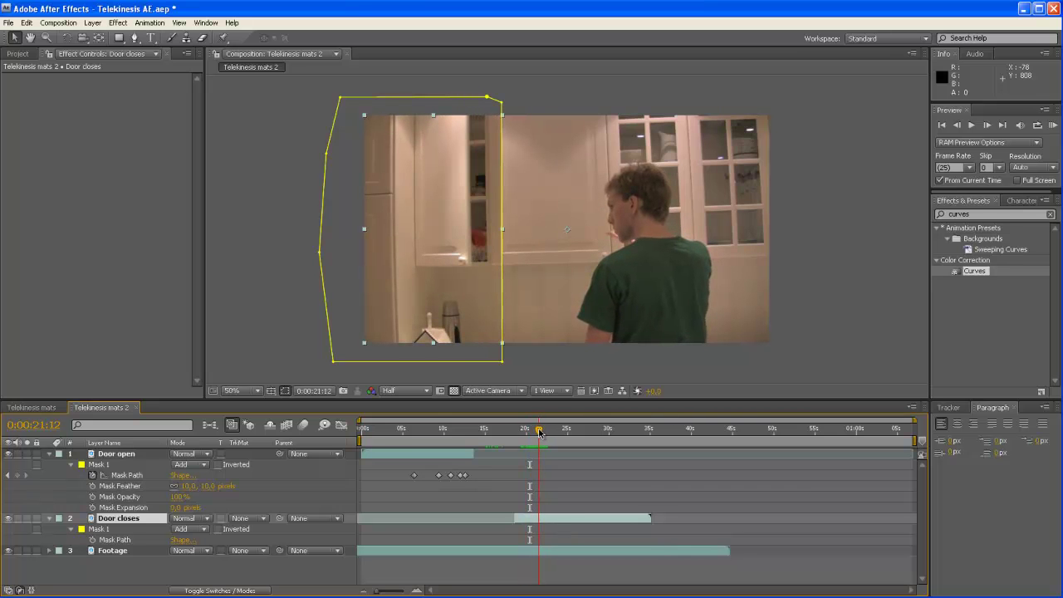
drag(554, 521, 553, 521)
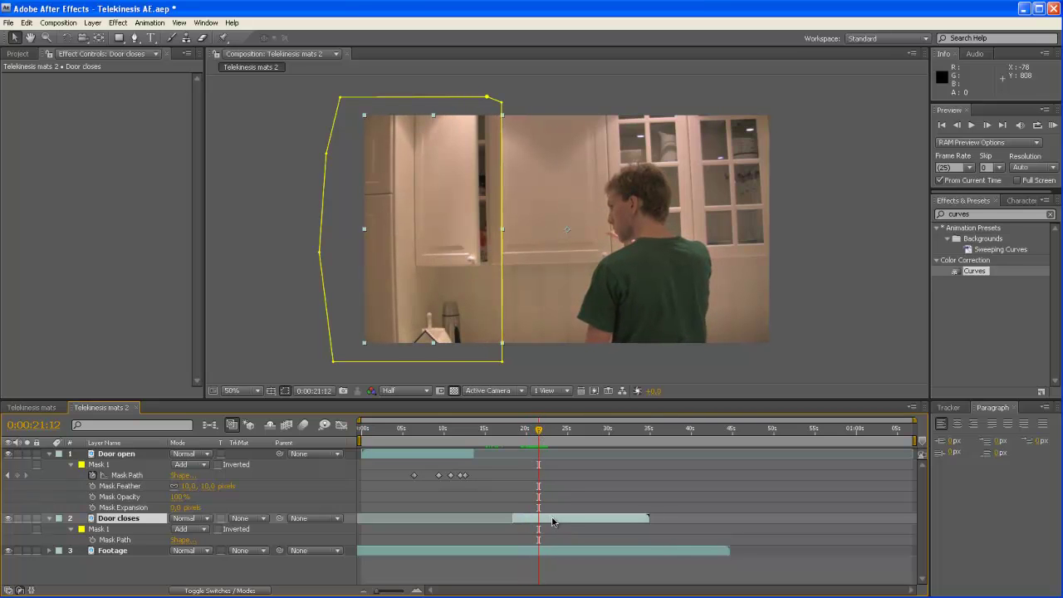
drag(538, 433, 524, 435)
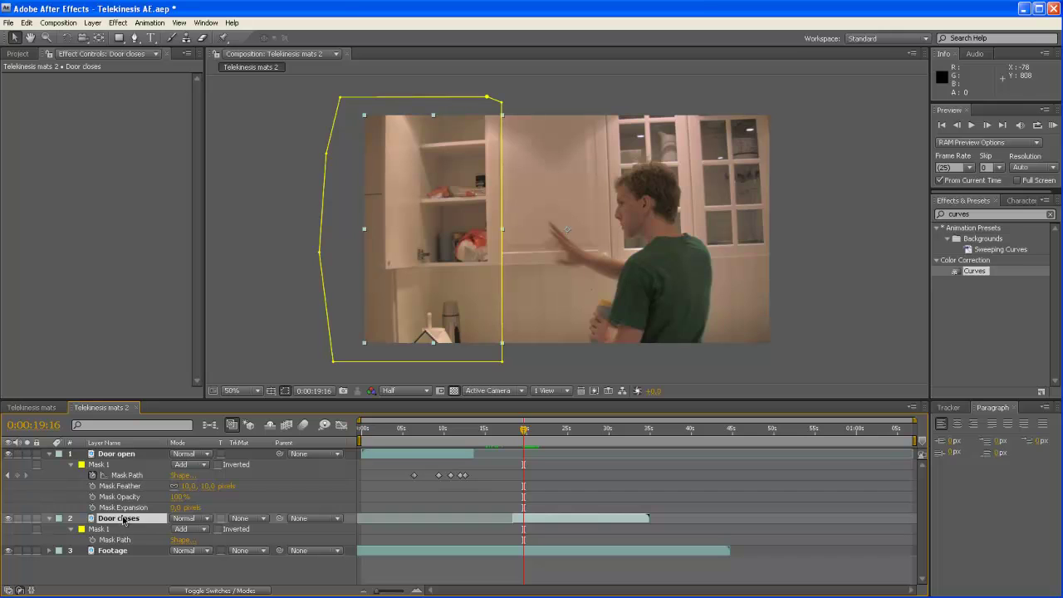
Keyframe Door closes Opacity from 0% at 0:00:18:01 to 100% near 0:00:20:01
key(t)
drag(523, 433, 510, 435)
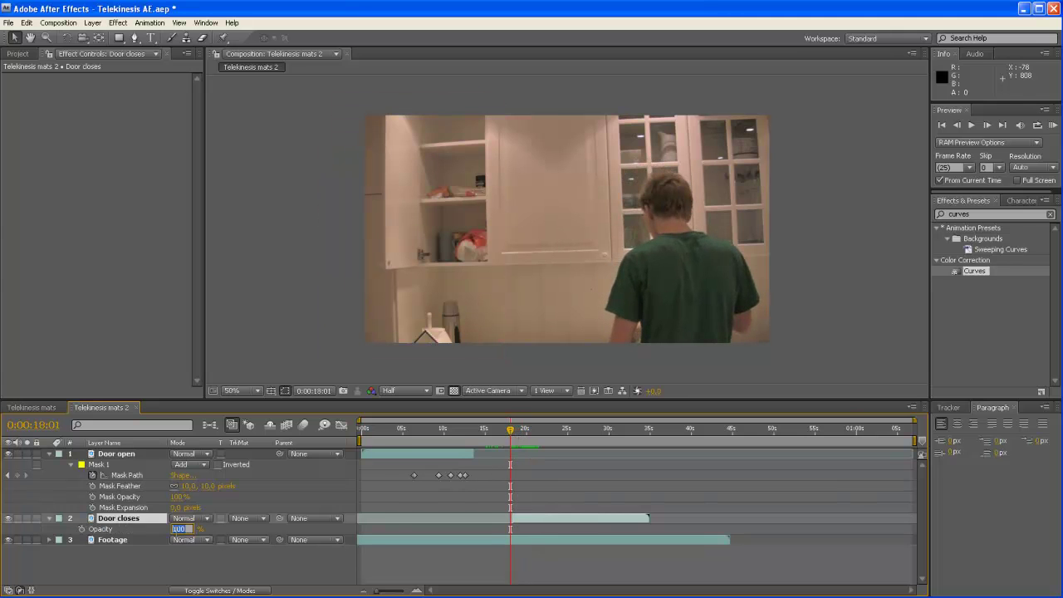
click(93, 531)
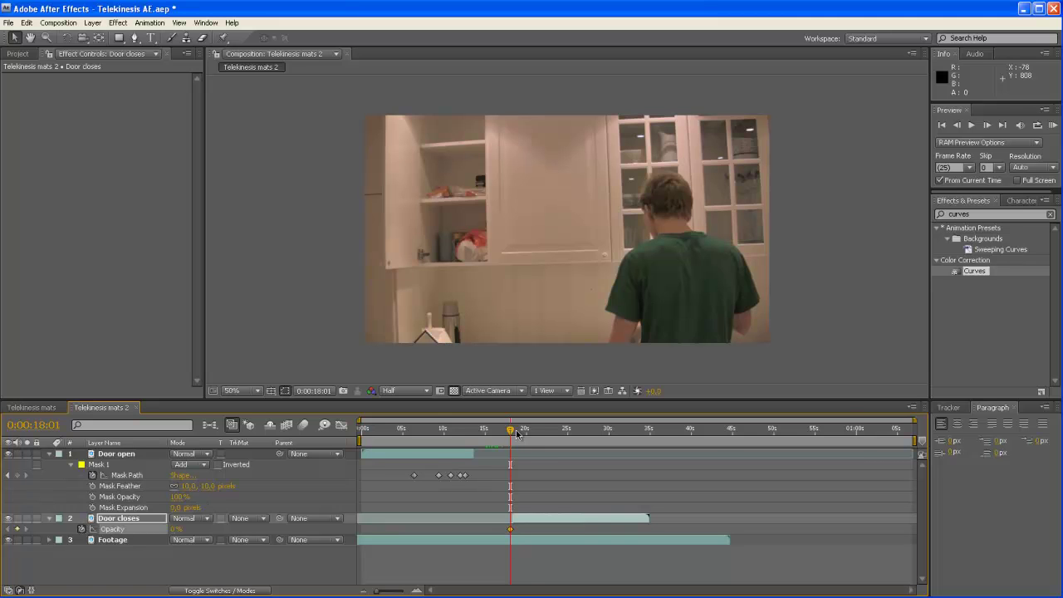
drag(517, 434, 525, 434)
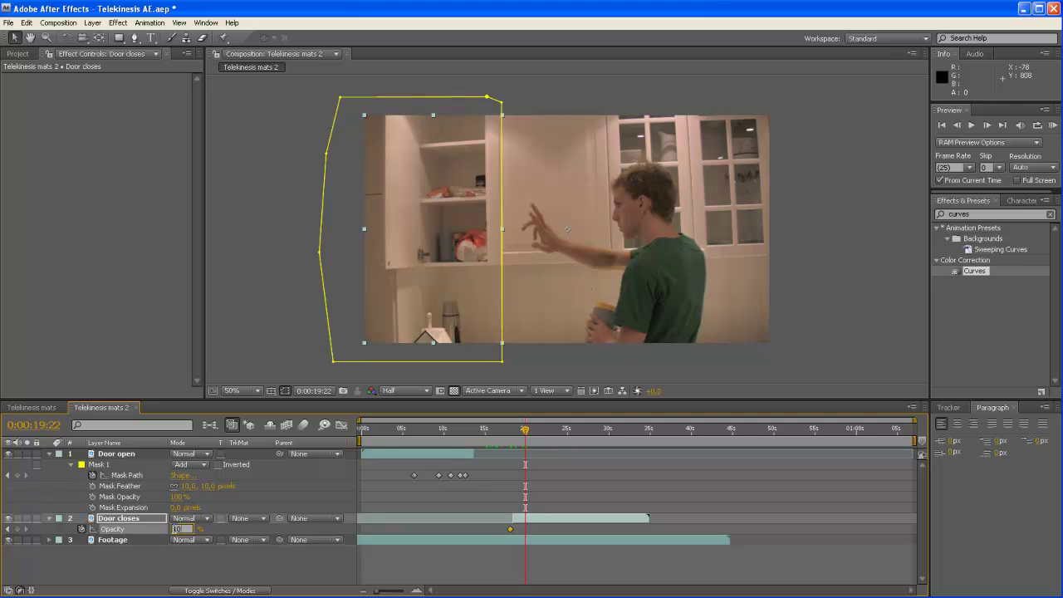
drag(515, 431, 545, 439)
click(274, 561)
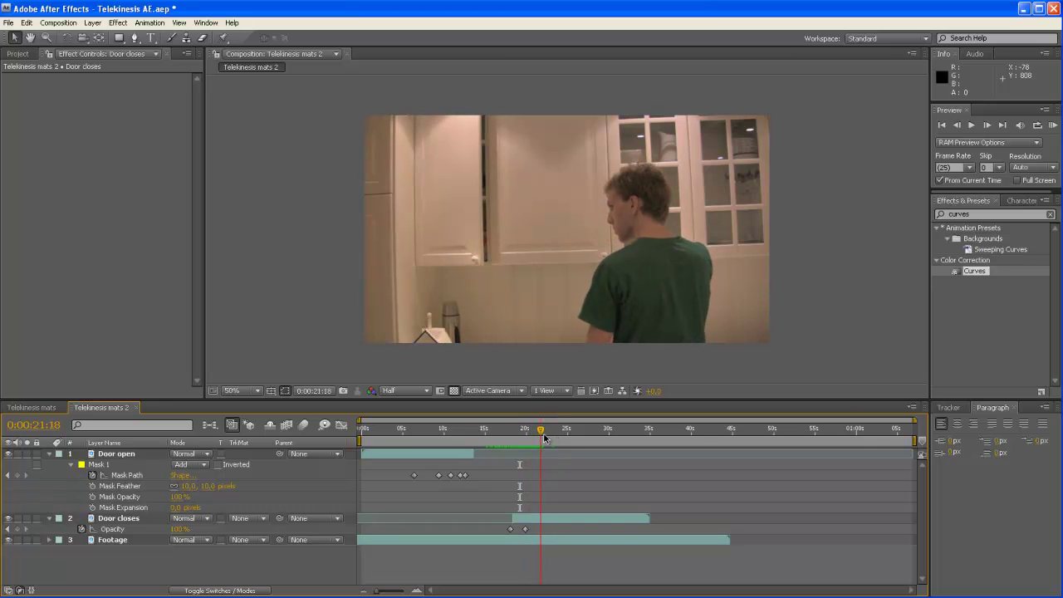
Set the Door closes Mask Feather to 10 pixels
click(128, 522)
key(f)
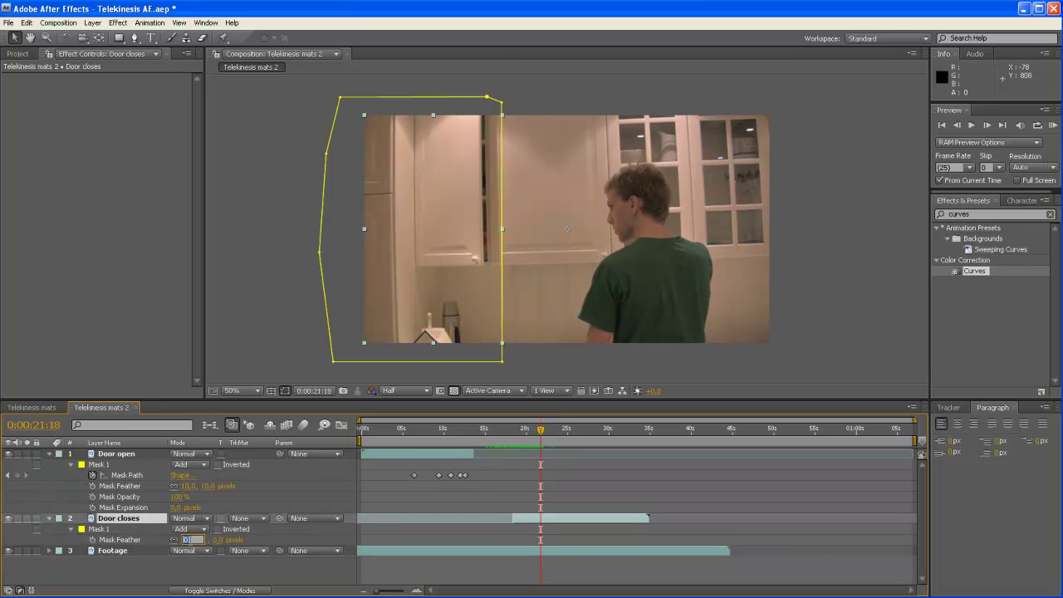
key(Return)
click(480, 491)
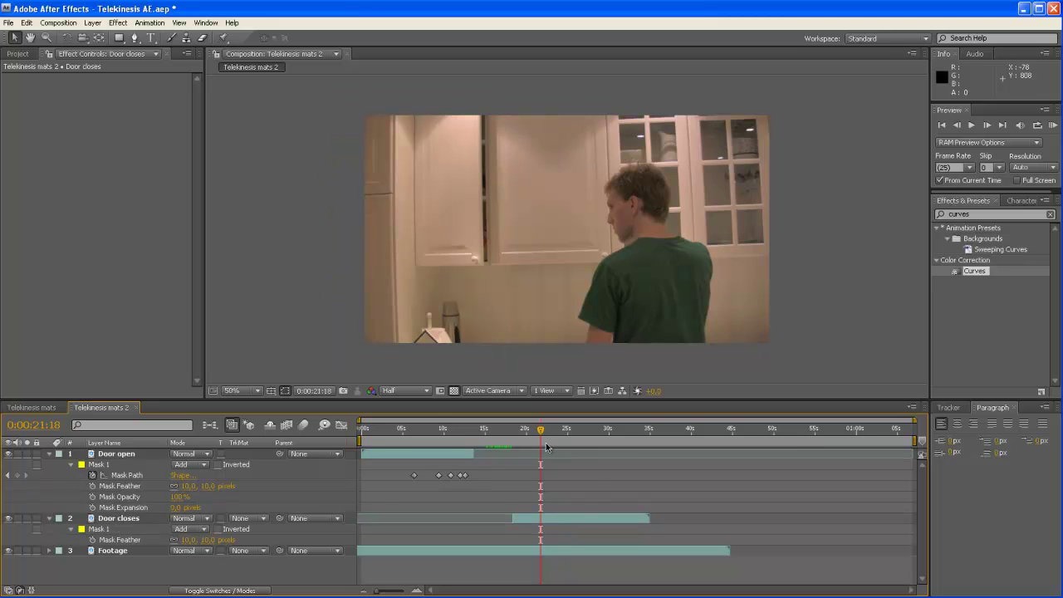
Move the work area end to about 26 seconds, just after the door closes
drag(547, 434, 580, 436)
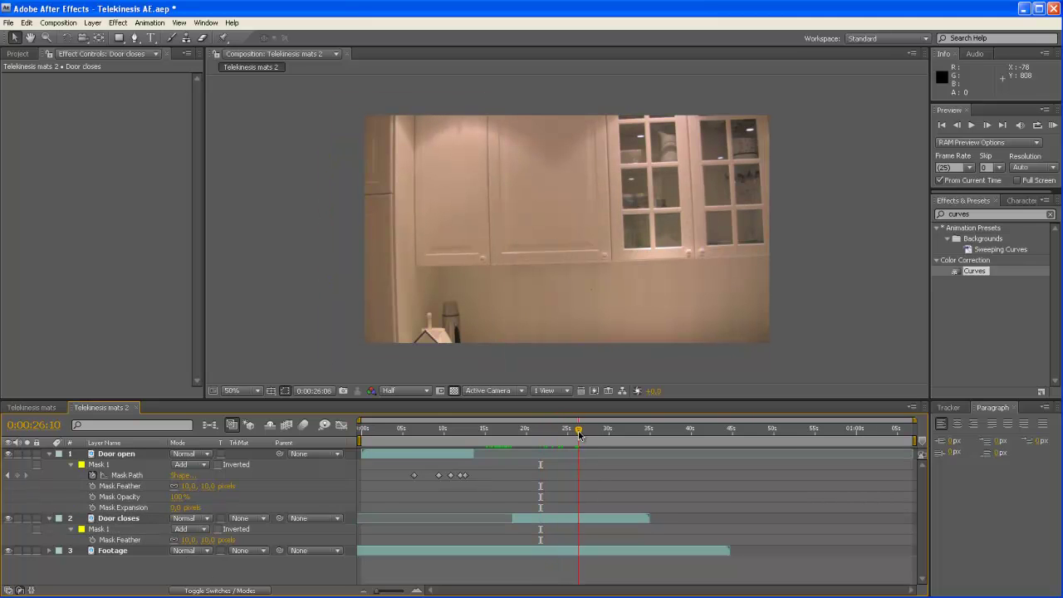
drag(916, 440, 587, 457)
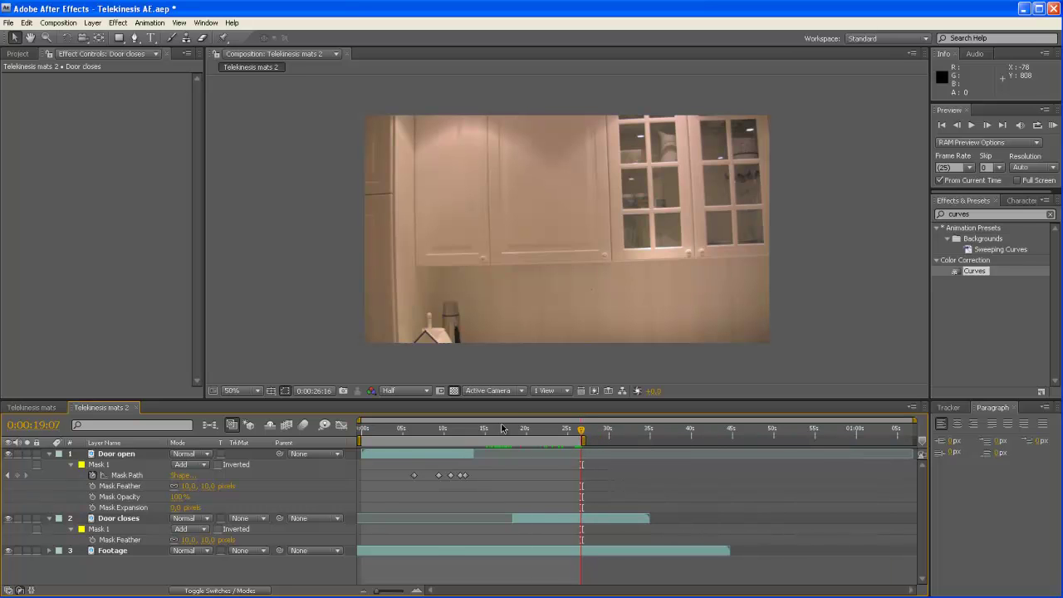
drag(364, 434, 376, 442)
Trim the comp to the work area and preview it at Quarter resolution
right_click(379, 439)
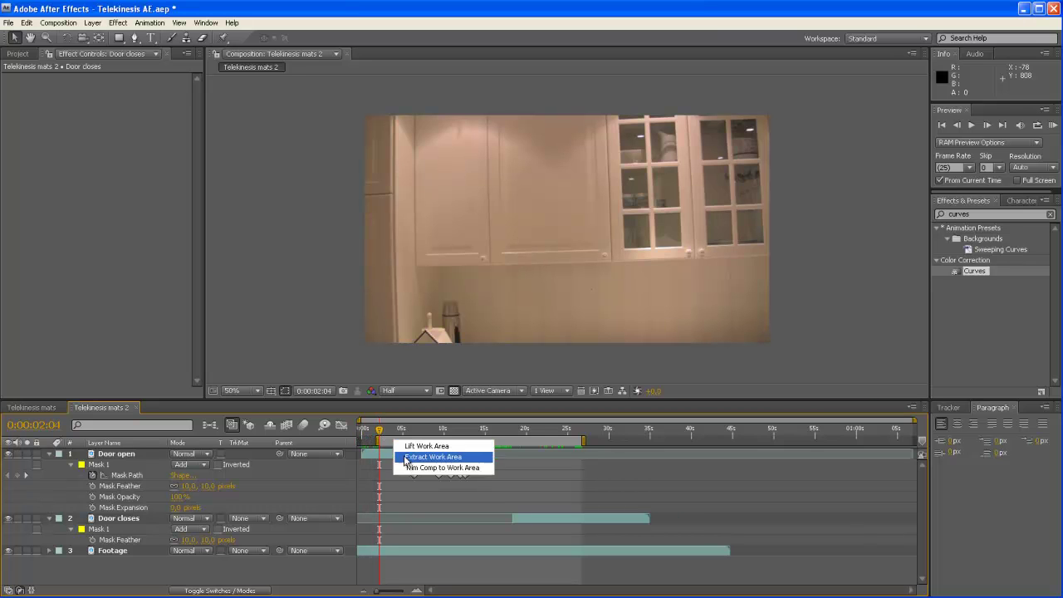
click(410, 471)
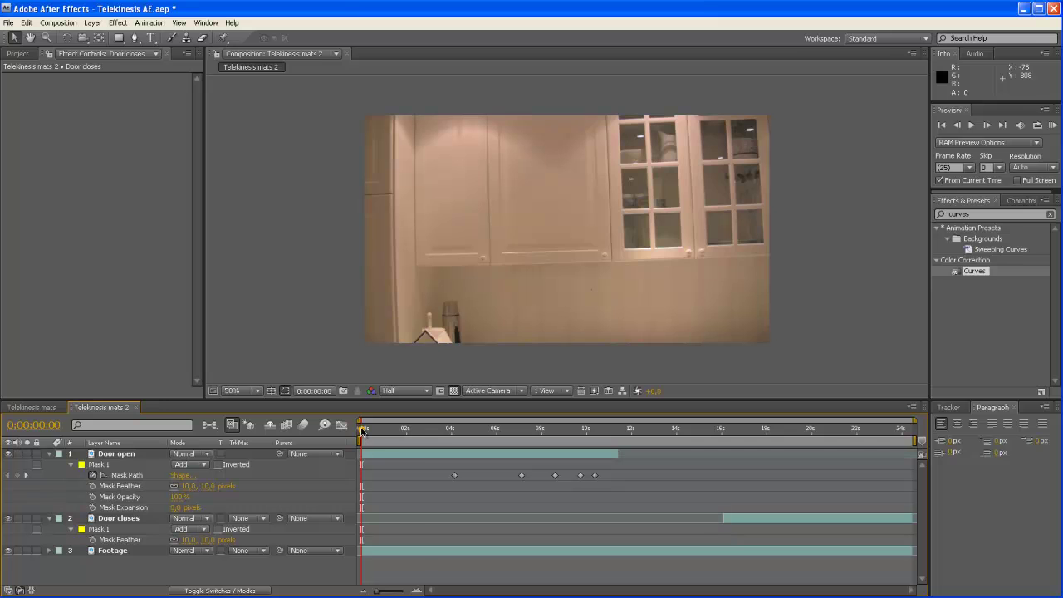
drag(422, 430, 902, 468)
click(406, 390)
click(437, 447)
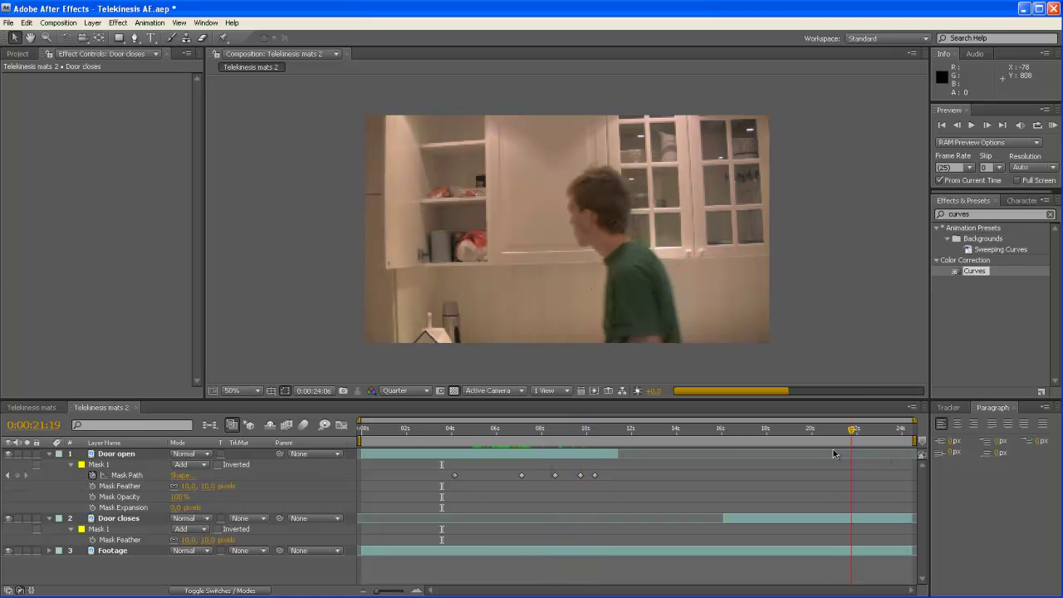
Shift the Door closes layer a few frames later and play through the door closing
drag(835, 454, 769, 453)
click(759, 522)
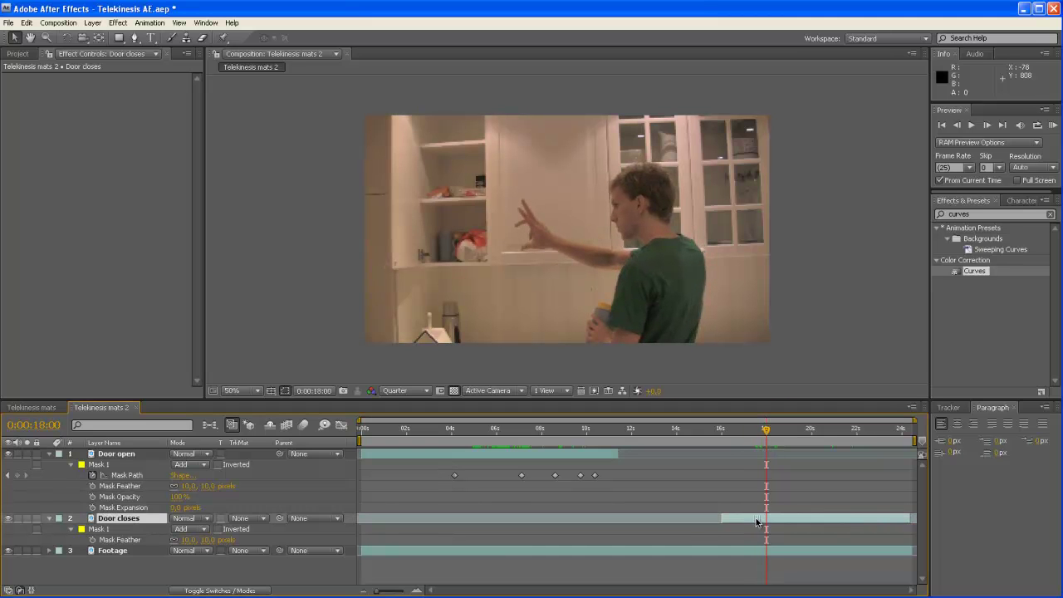
drag(759, 522, 761, 522)
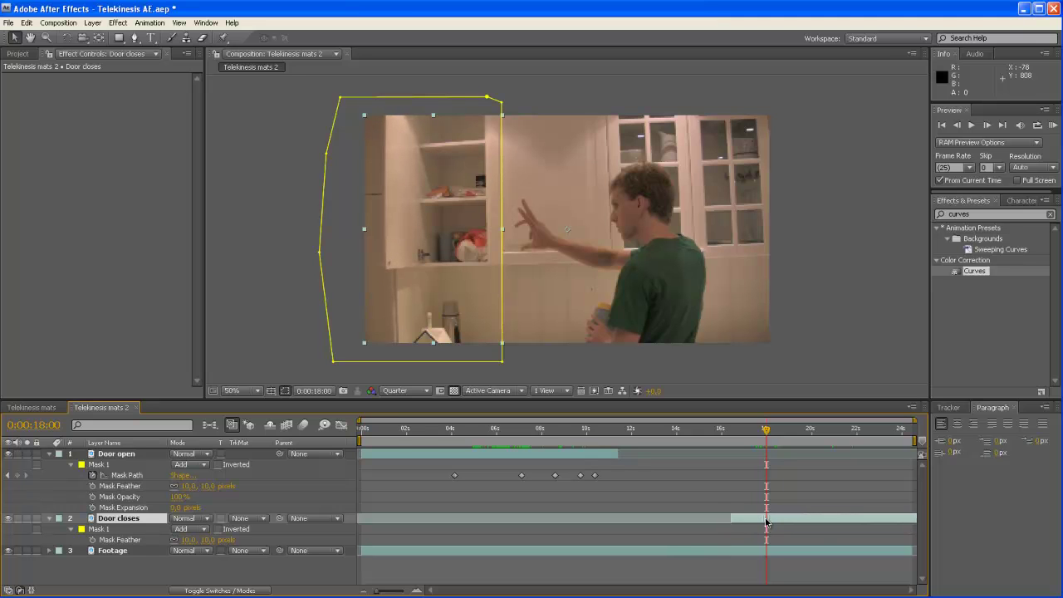
drag(751, 441, 800, 441)
click(329, 571)
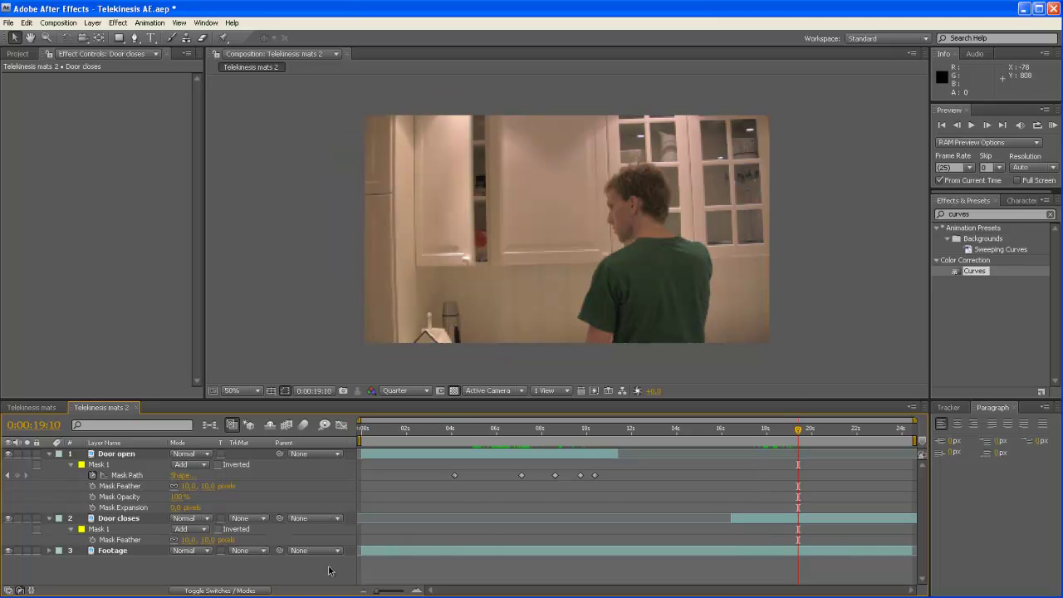
click(794, 439)
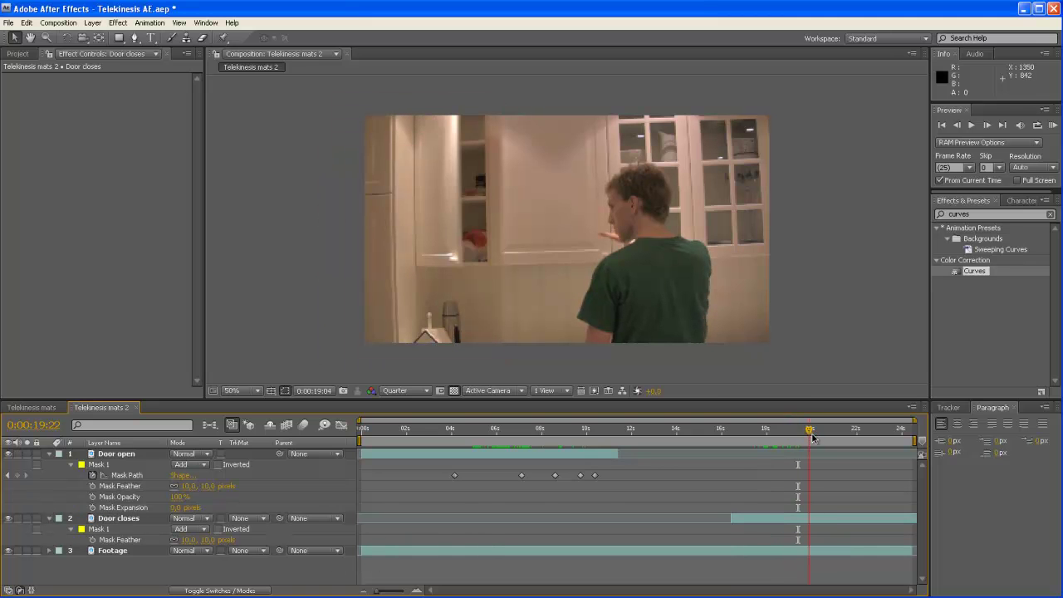
drag(813, 438, 538, 468)
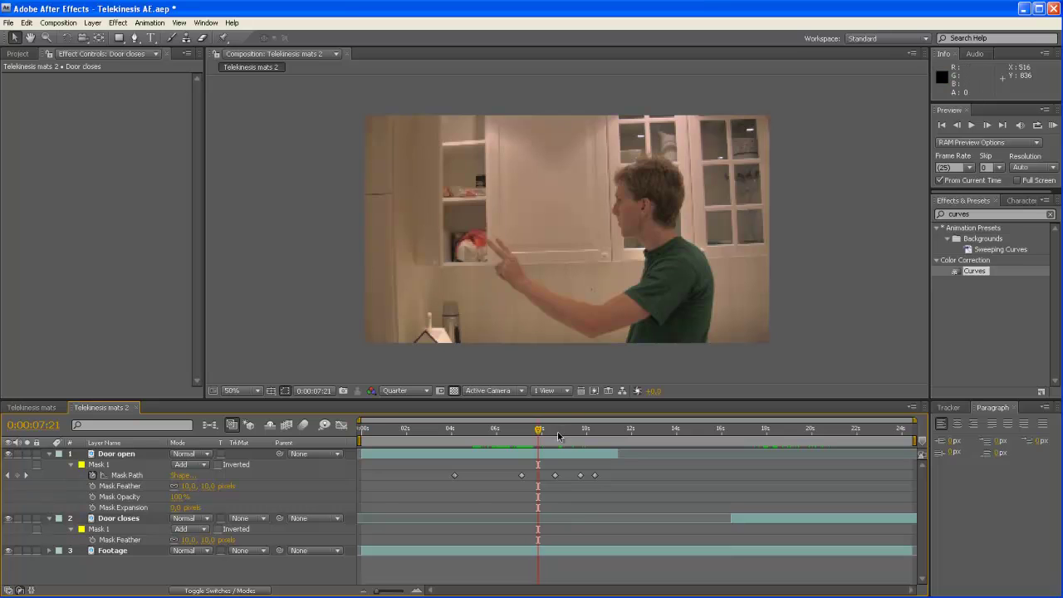
drag(539, 430, 588, 439)
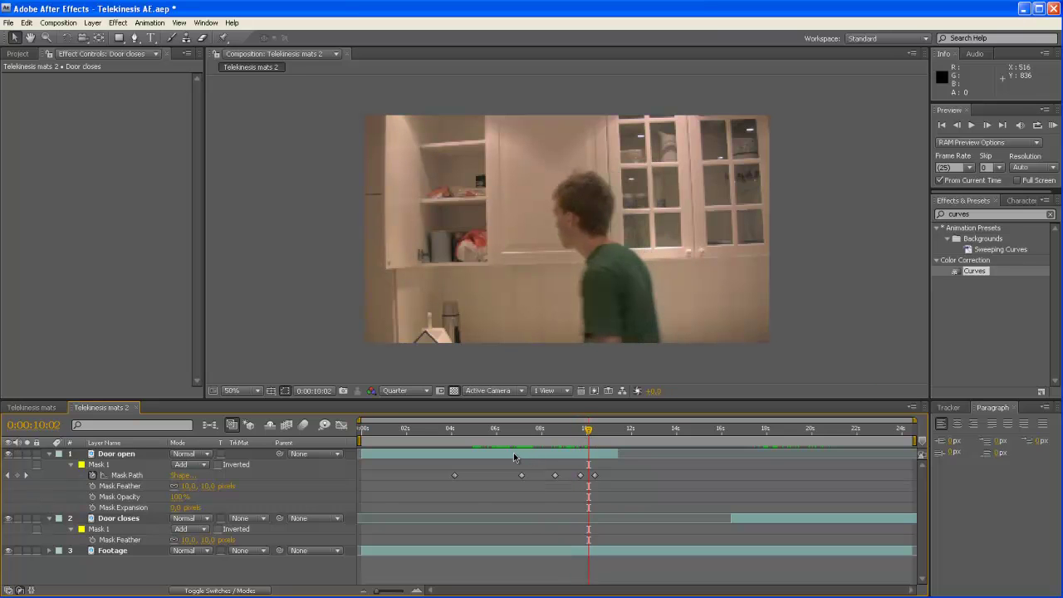